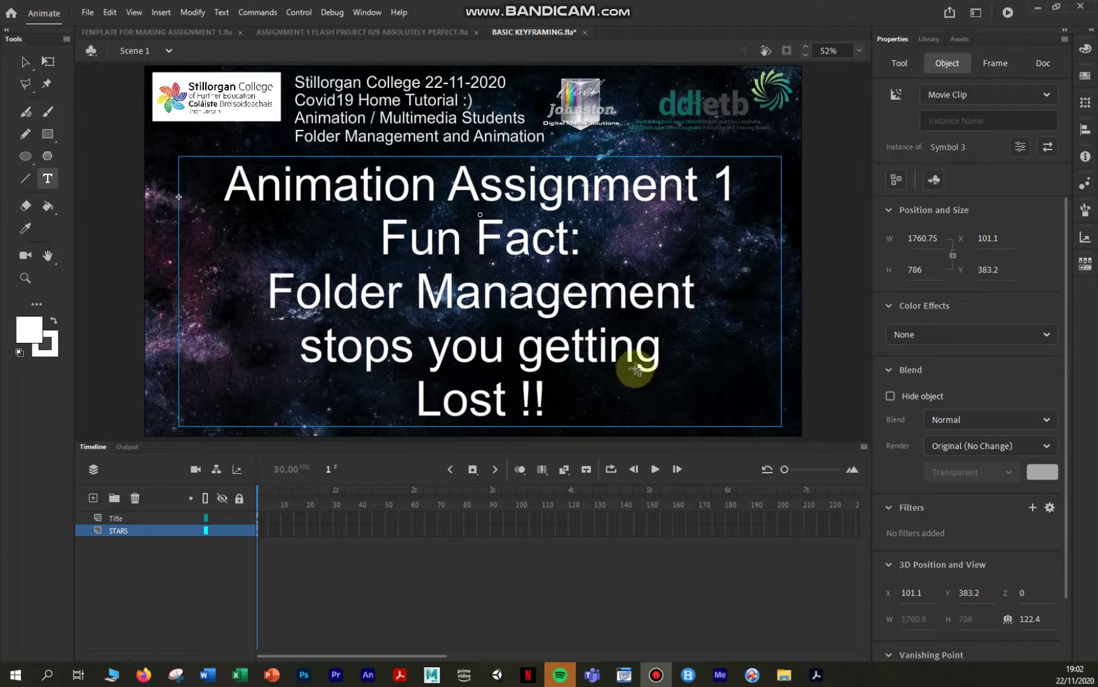
Step: Test the assignment project as a SWF movie, watch the preview play, then close it
{"action": "left_click", "coordinate": [387, 31]}
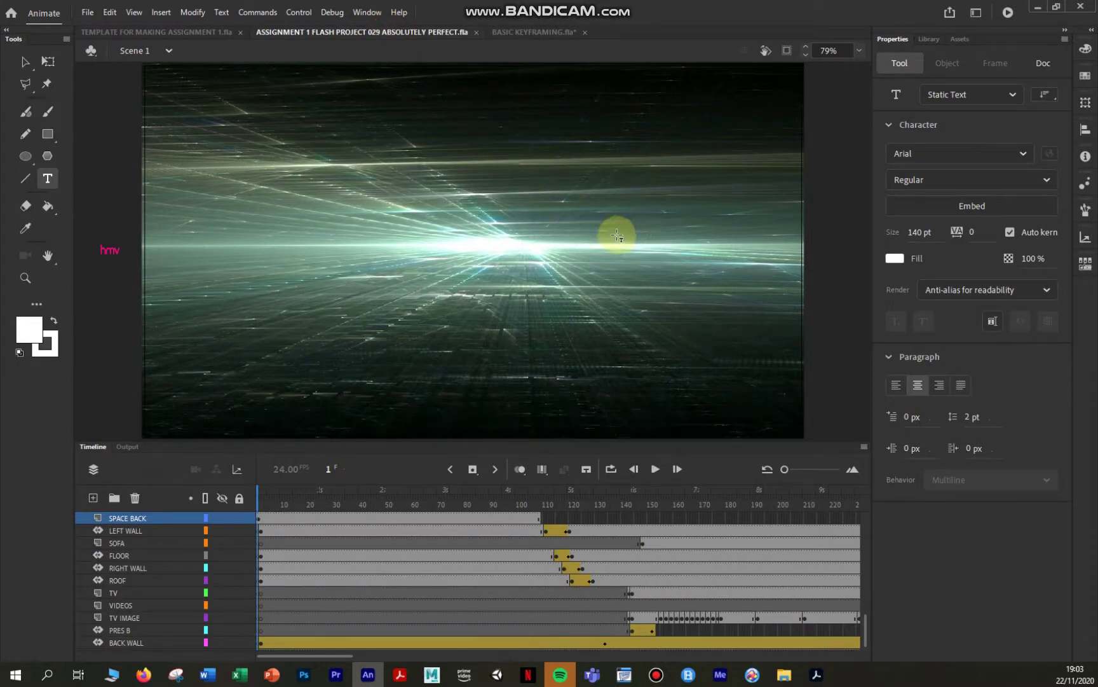
{"action": "key", "text": "ctrl+Return"}
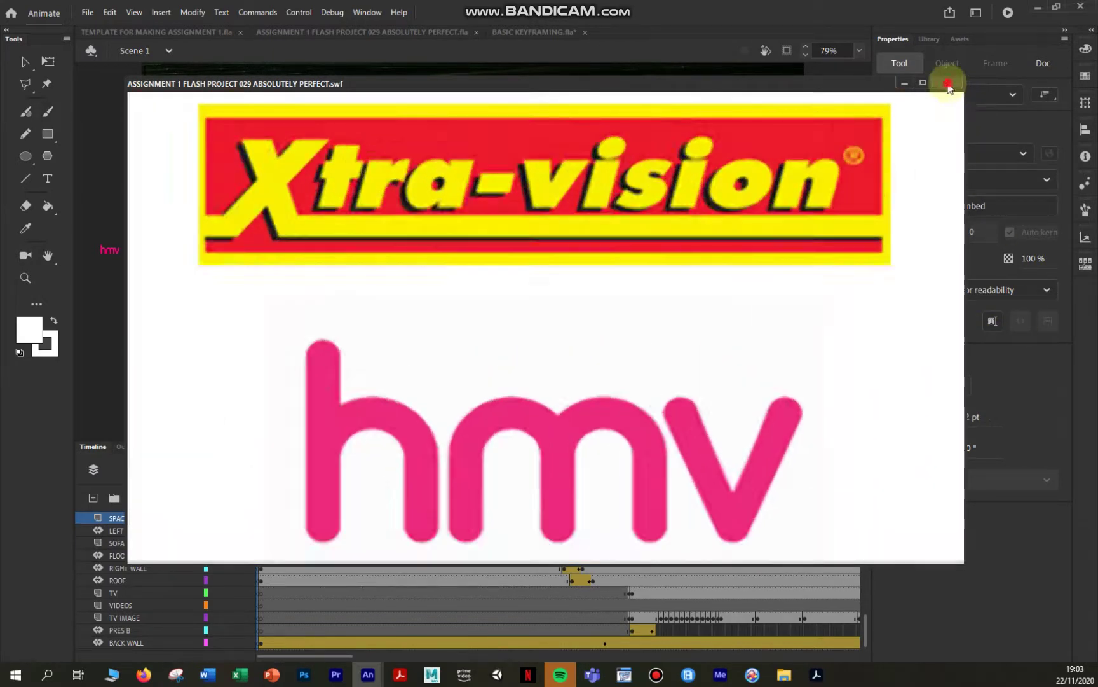
{"action": "left_click", "coordinate": [947, 82]}
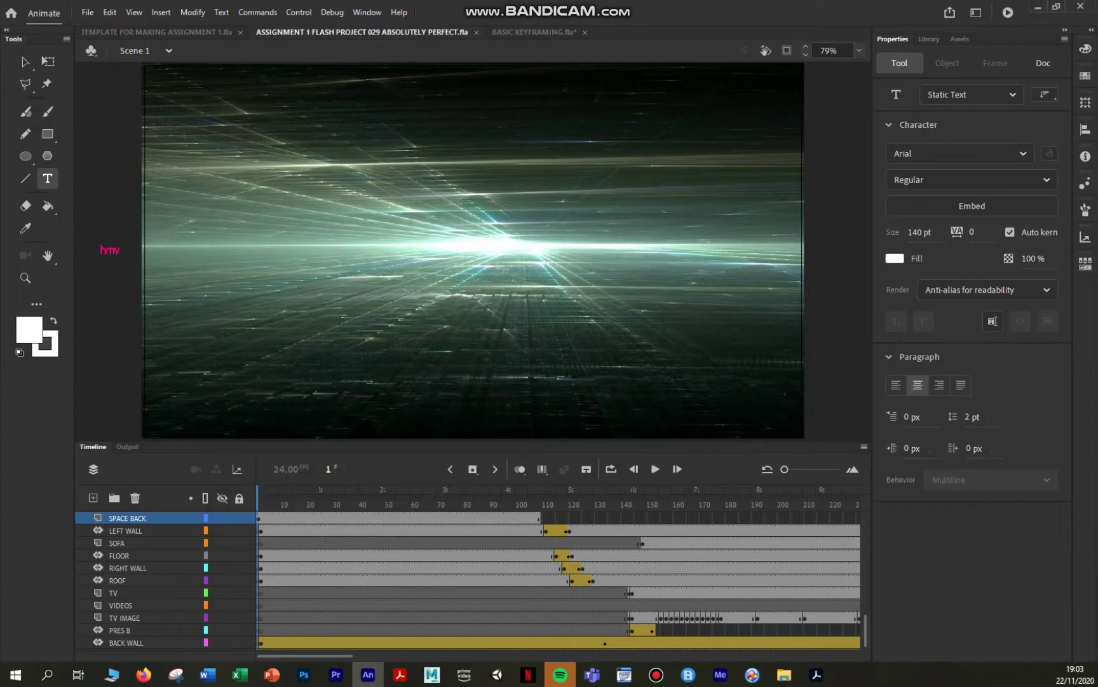
Step: Open ASSIGNMENT 1 full-screen and browse BACKGROUND IMAGES, CD PRINTING IMAGES and LOGOS
{"action": "left_click", "coordinate": [783, 674]}
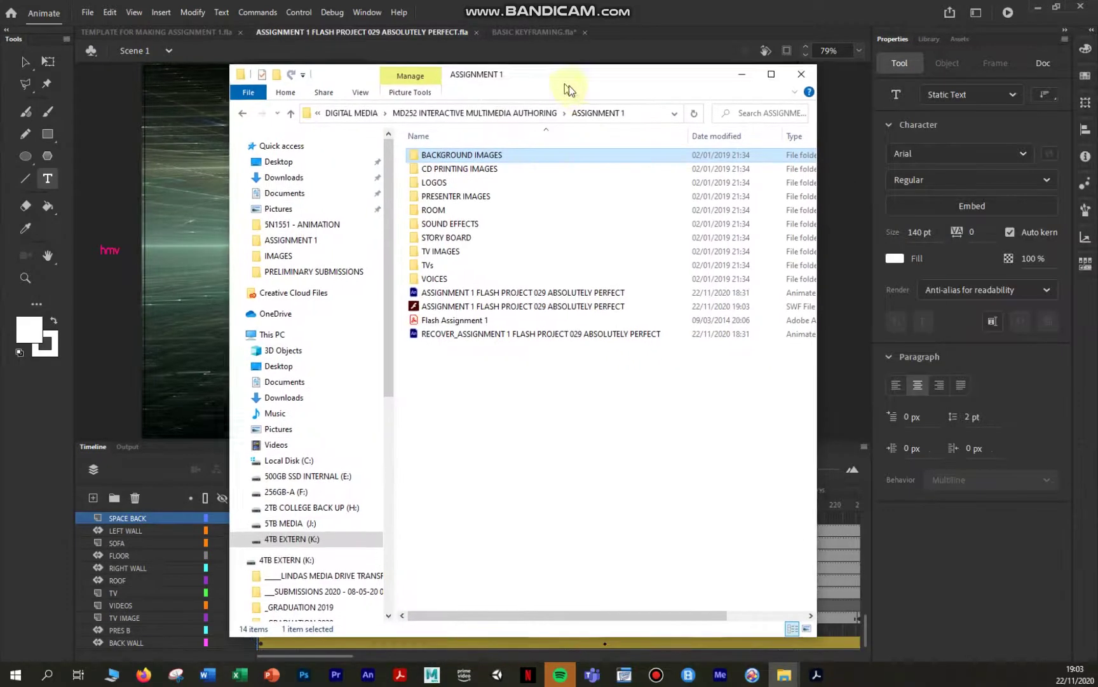
{"action": "left_click", "coordinate": [777, 77]}
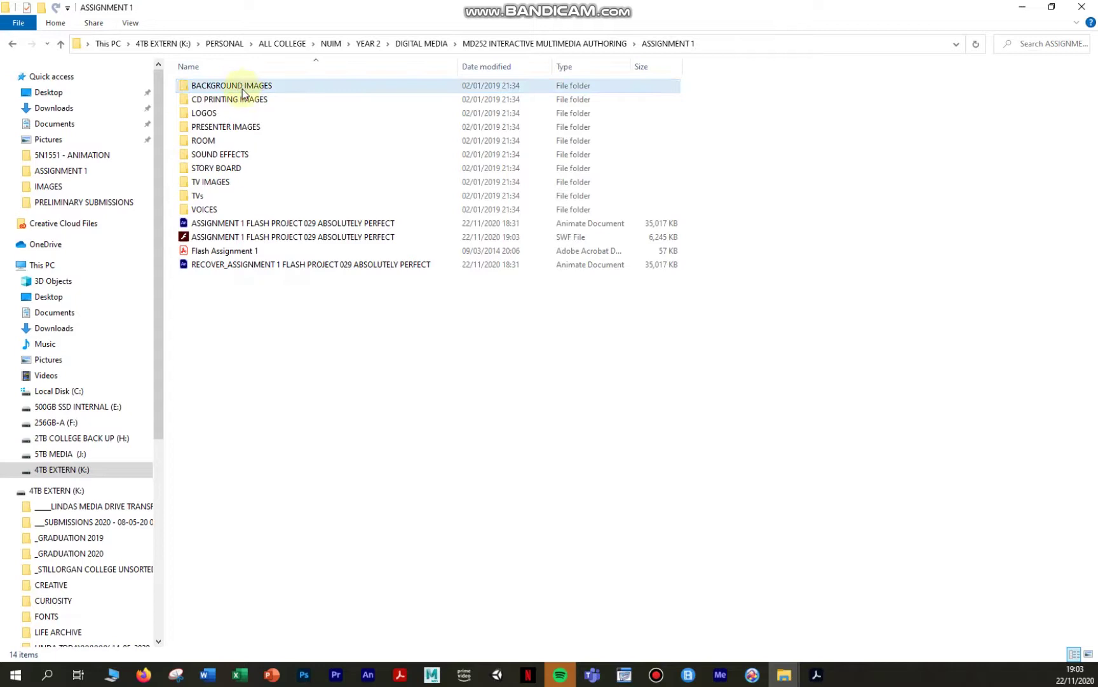
{"action": "left_click", "coordinate": [271, 366]}
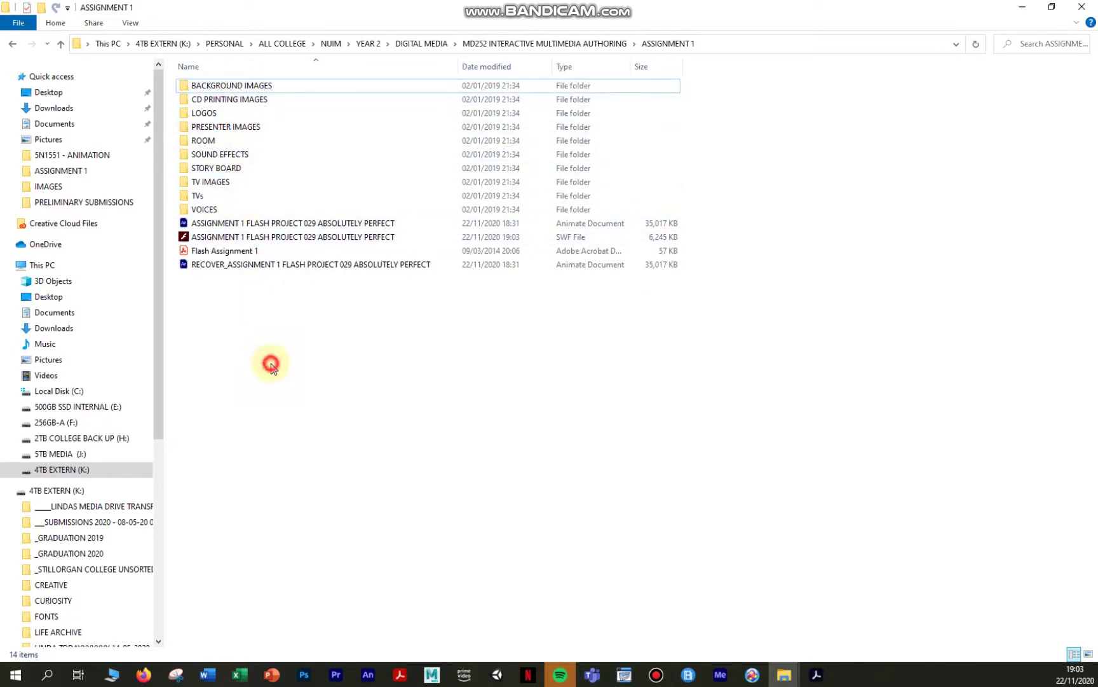
{"action": "double_click", "coordinate": [248, 86]}
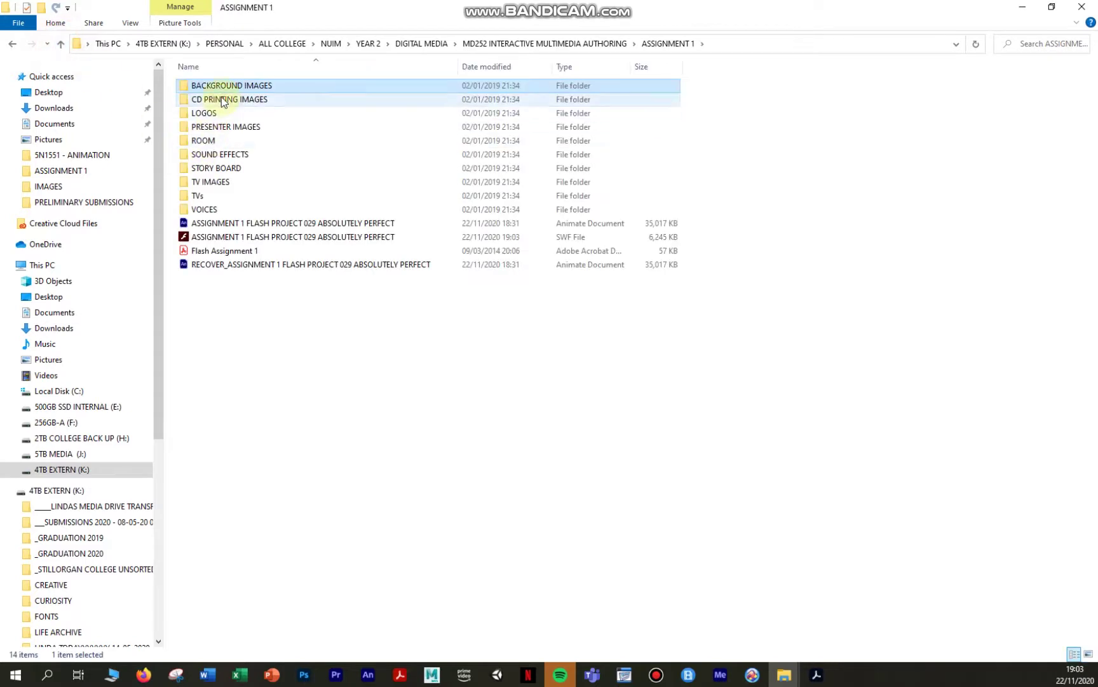
{"action": "double_click", "coordinate": [221, 98]}
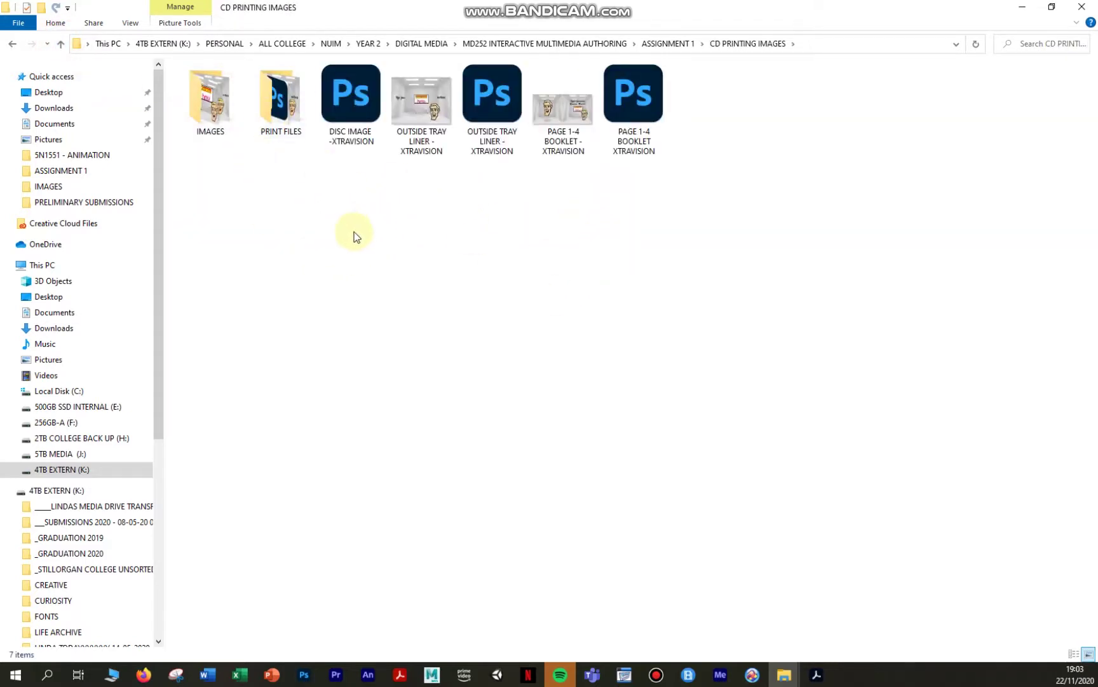
{"action": "left_click", "coordinate": [57, 44]}
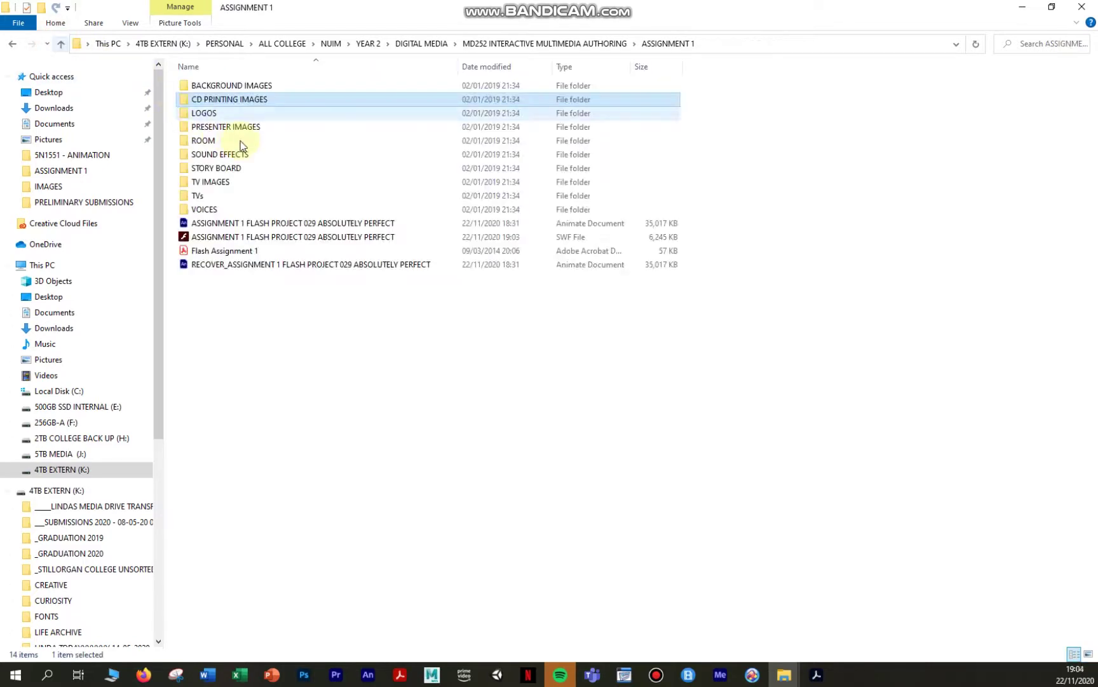
{"action": "double_click", "coordinate": [214, 113]}
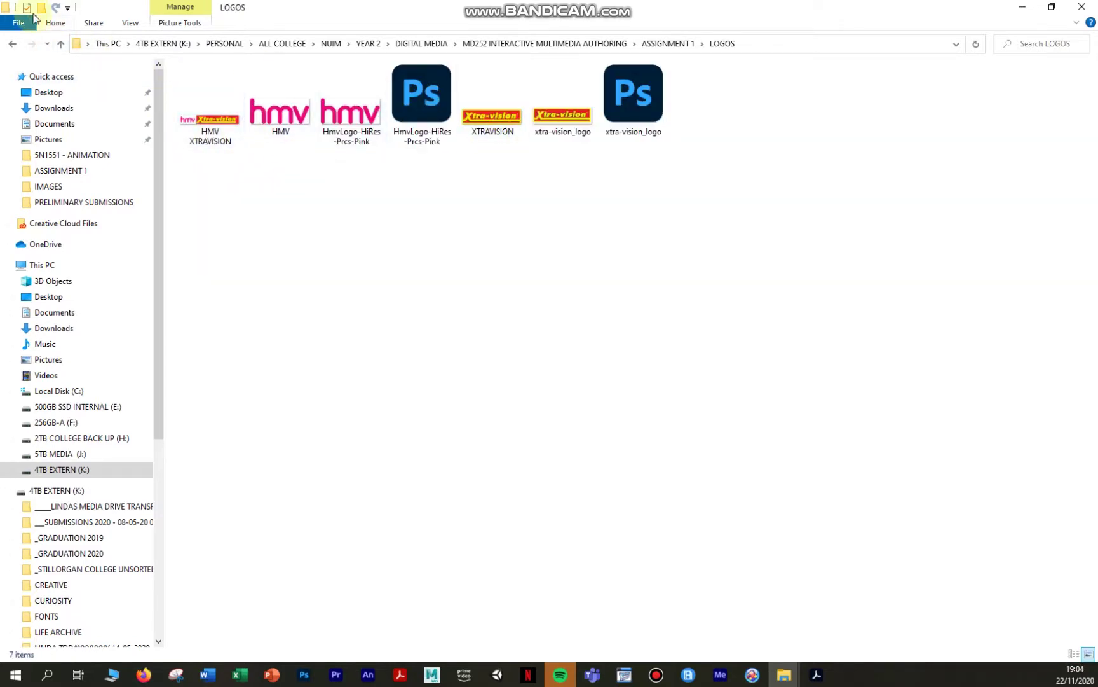
{"action": "left_click", "coordinate": [61, 44]}
Step: Drill through PRESENTER IMAGES, cartoonhead and Photoshop, then return up and open ROOM
{"action": "double_click", "coordinate": [211, 123]}
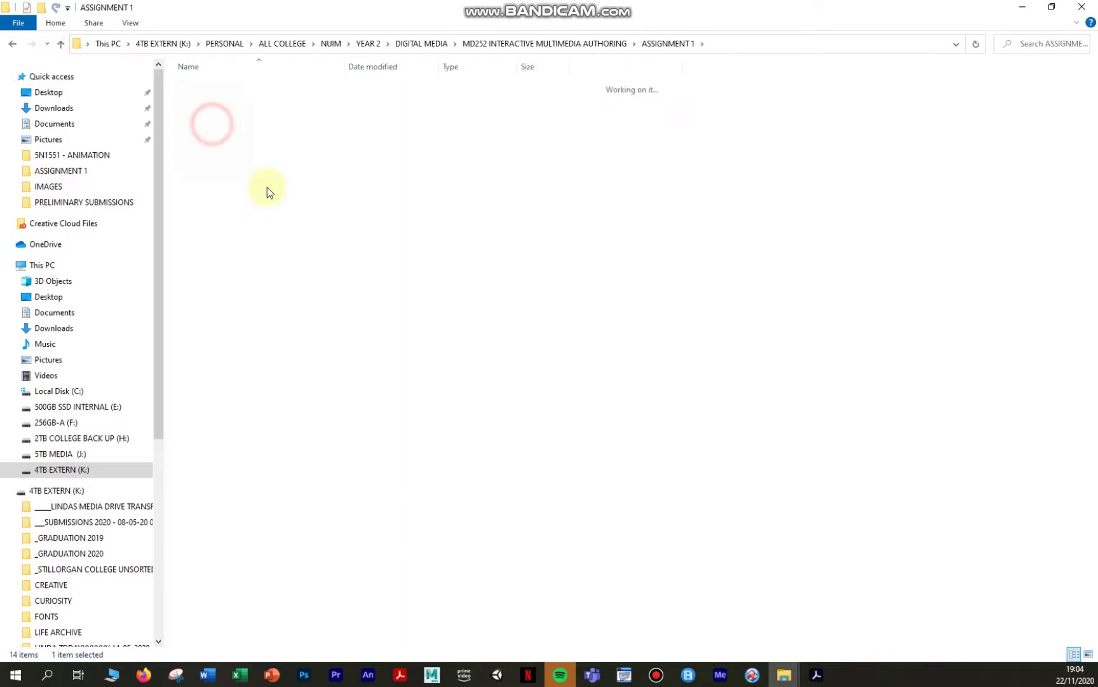
{"action": "left_click", "coordinate": [224, 89]}
{"action": "double_click", "coordinate": [224, 89]}
{"action": "double_click", "coordinate": [216, 113]}
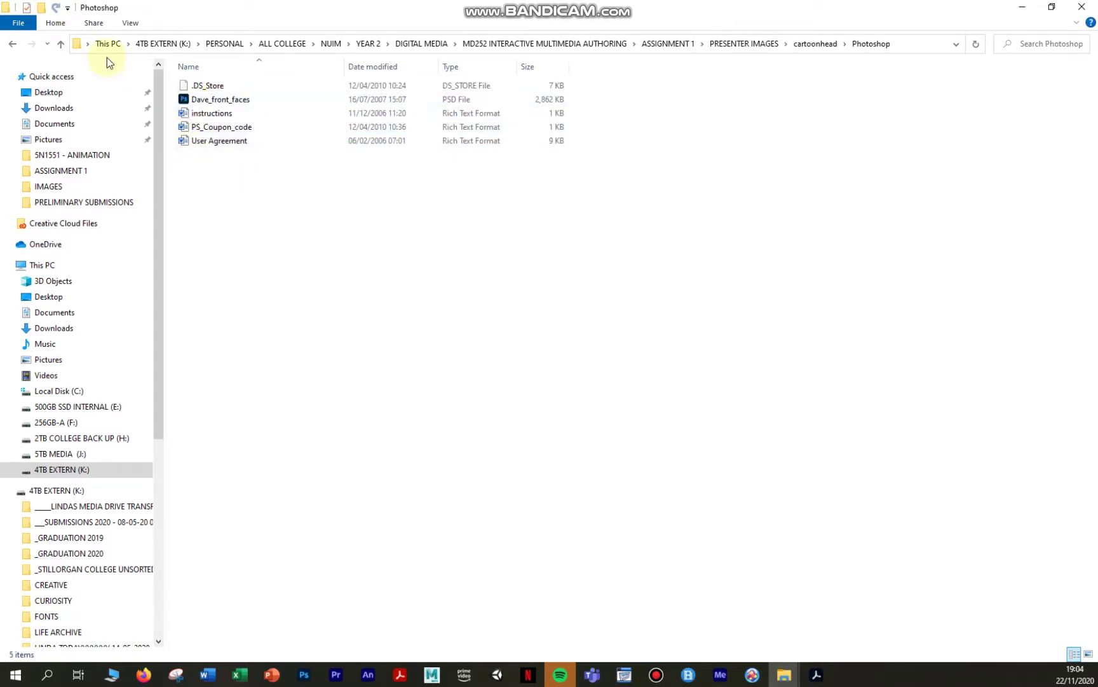
{"action": "left_click", "coordinate": [62, 45]}
{"action": "left_click", "coordinate": [61, 44]}
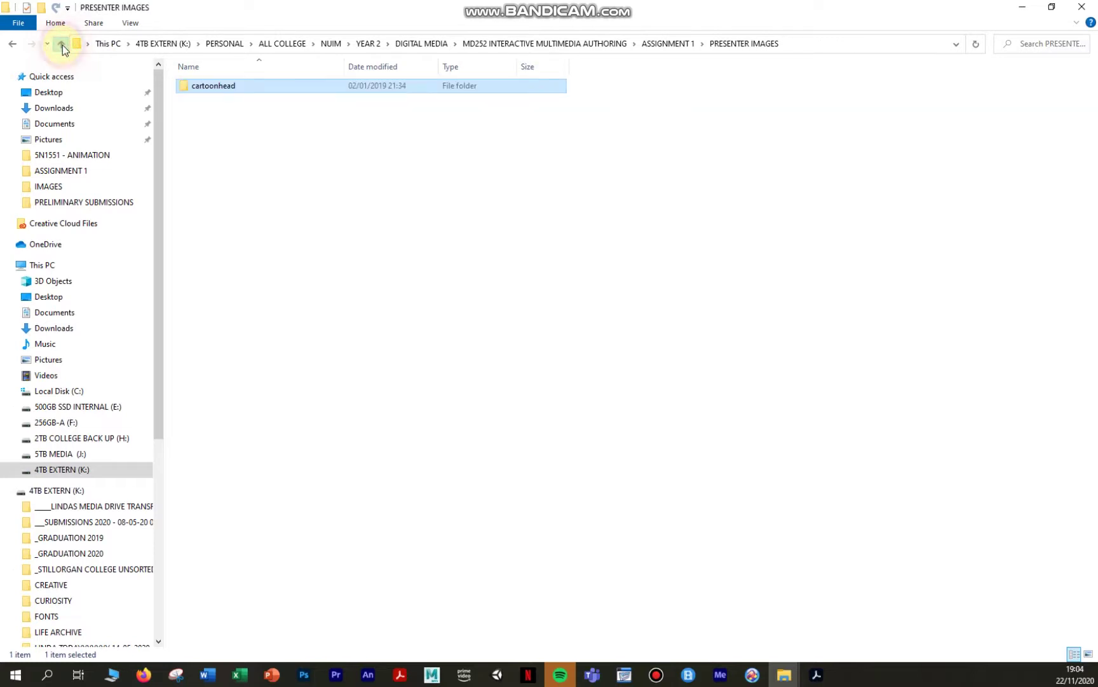
{"action": "left_click", "coordinate": [62, 44]}
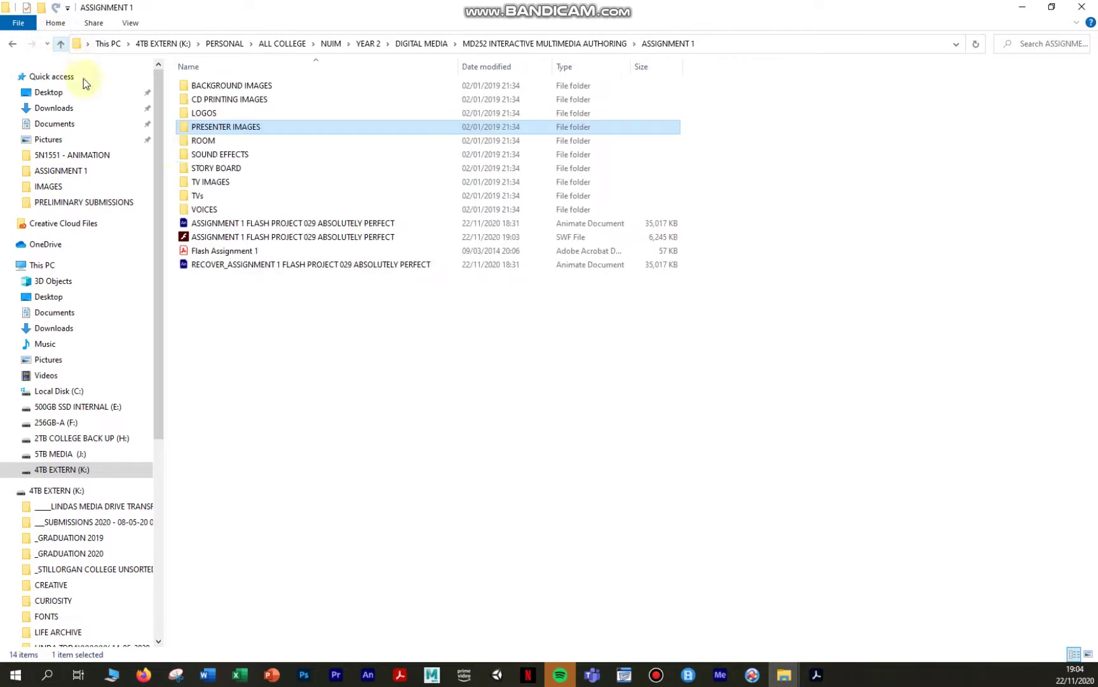
{"action": "double_click", "coordinate": [209, 141]}
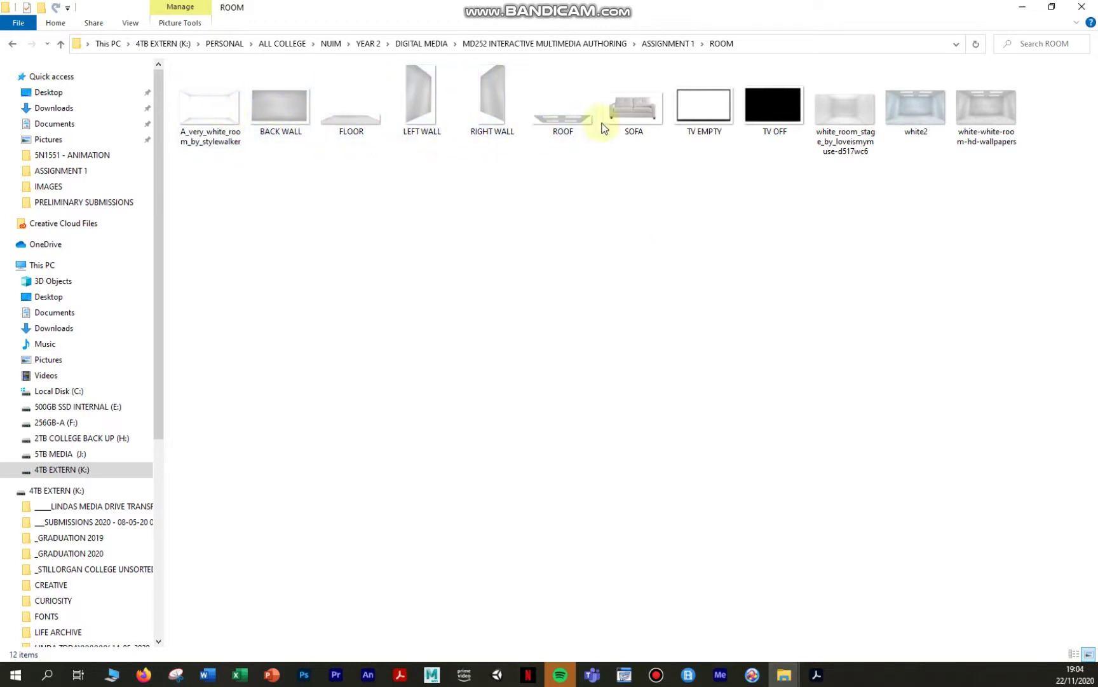
Step: Browse SOUND EFFECTS, selecting CUBE, DOOR SLAM 1, DOOR, DOOR4, POP1 and TICK3, then go back up
{"action": "left_click", "coordinate": [60, 44]}
{"action": "double_click", "coordinate": [228, 153]}
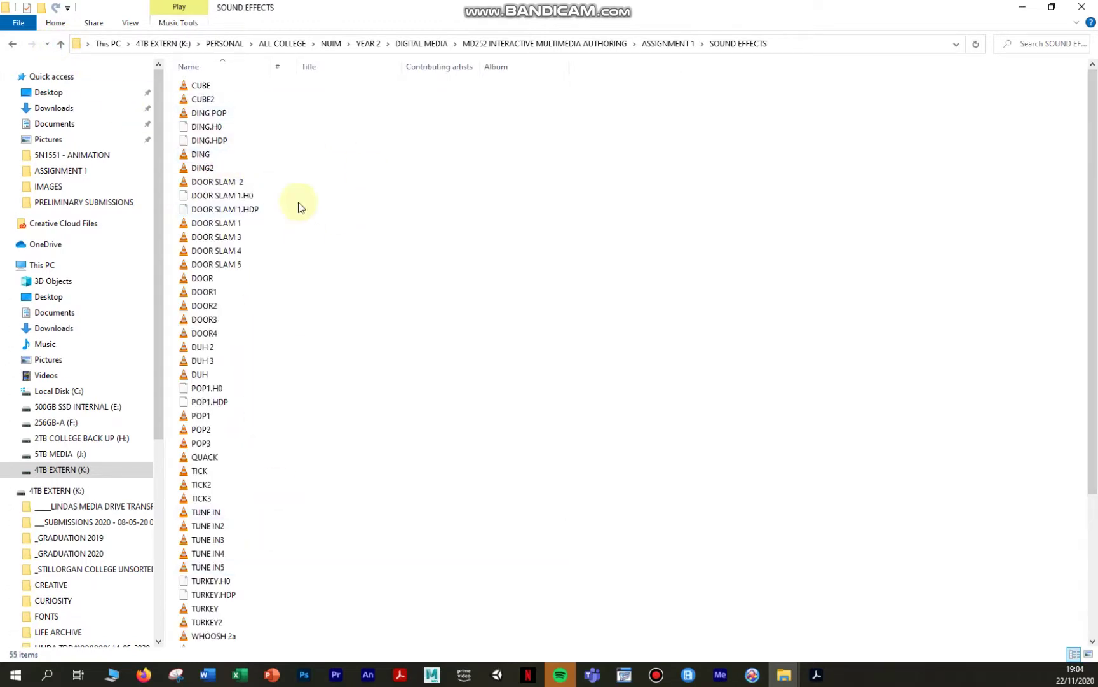
{"action": "left_click", "coordinate": [217, 84]}
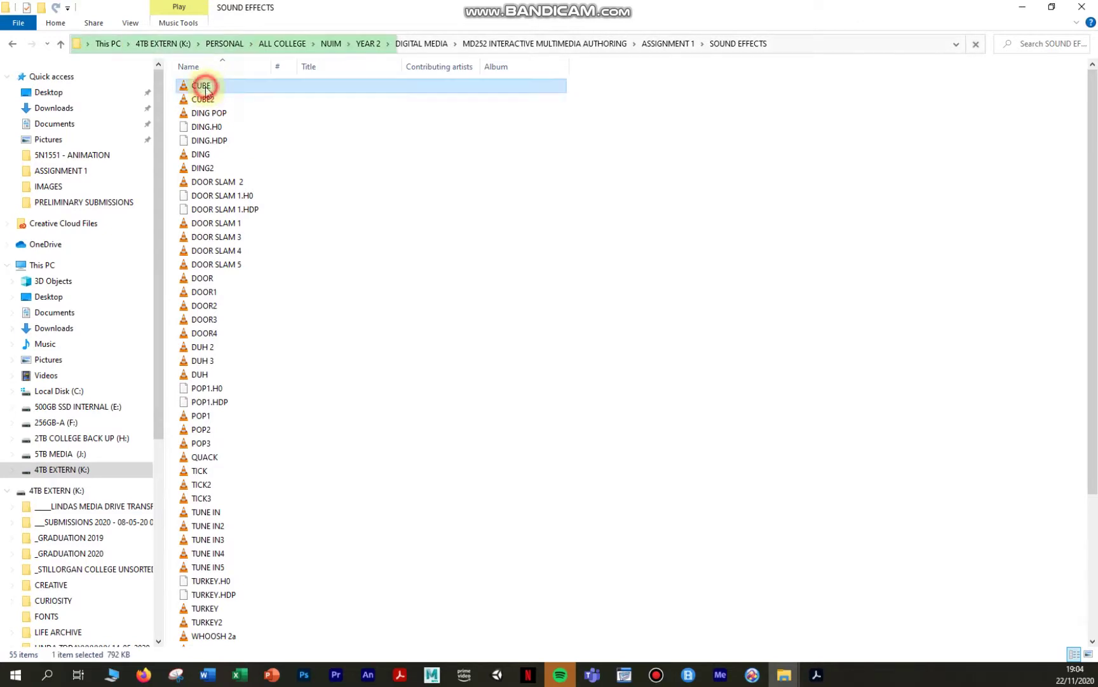
{"action": "left_click", "coordinate": [209, 209]}
{"action": "left_click", "coordinate": [202, 278]}
{"action": "left_click", "coordinate": [204, 333]}
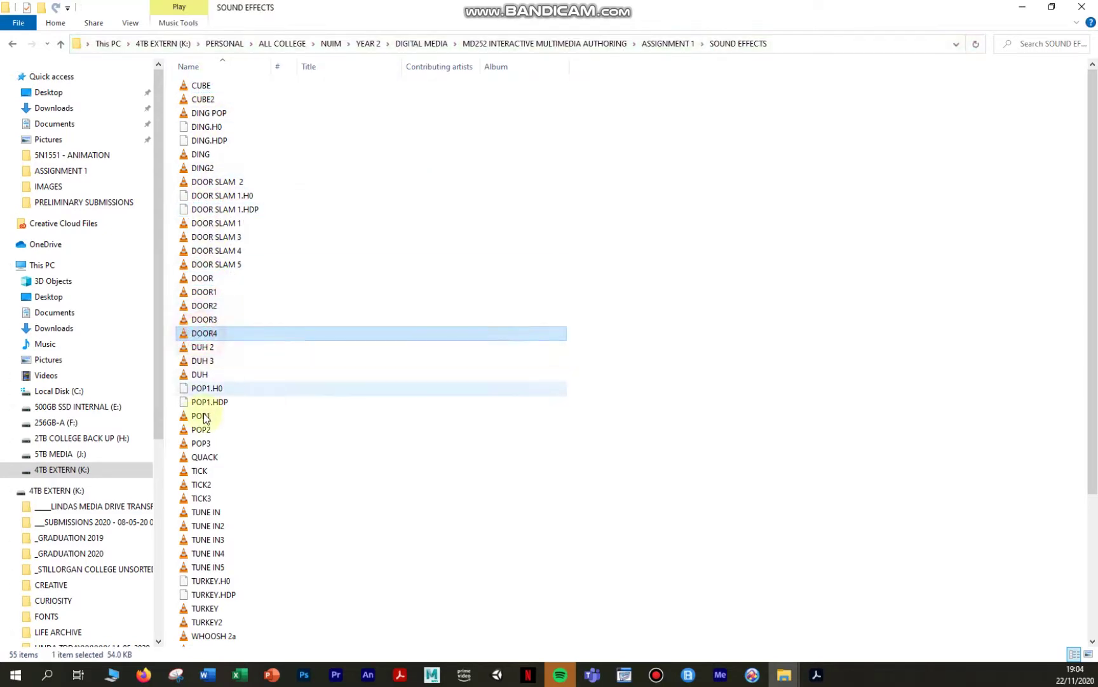
{"action": "left_click", "coordinate": [201, 415]}
{"action": "left_click", "coordinate": [201, 498]}
{"action": "left_click", "coordinate": [60, 44]}
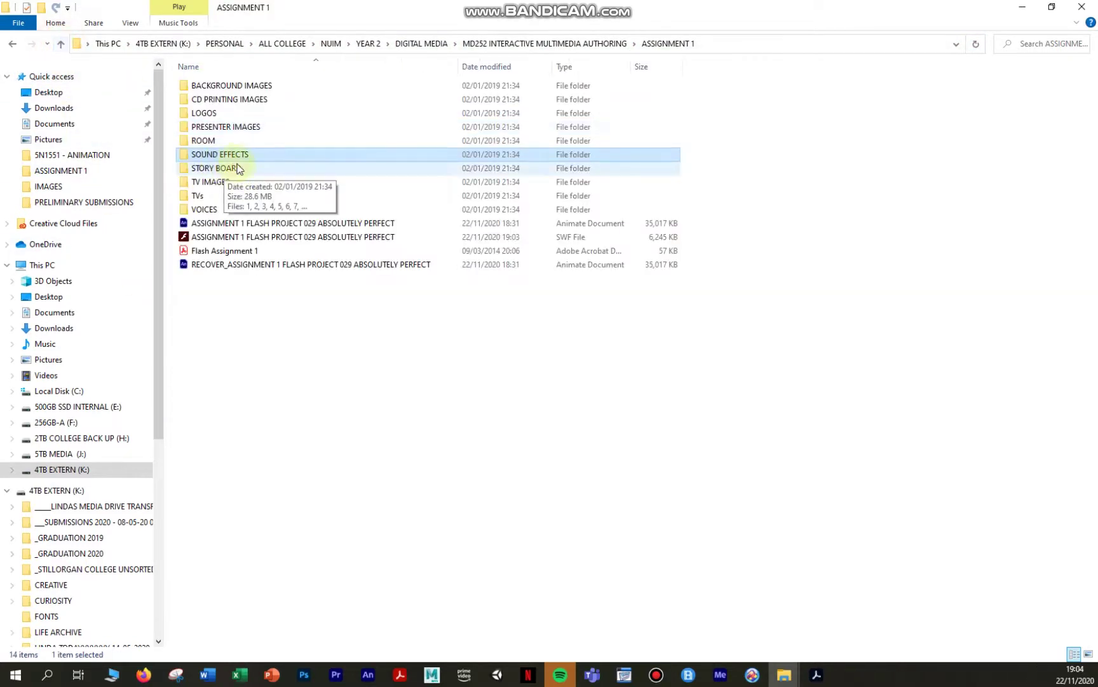
Step: Open the STORY BOARD folder and display its files as extra large icons
{"action": "double_click", "coordinate": [231, 169]}
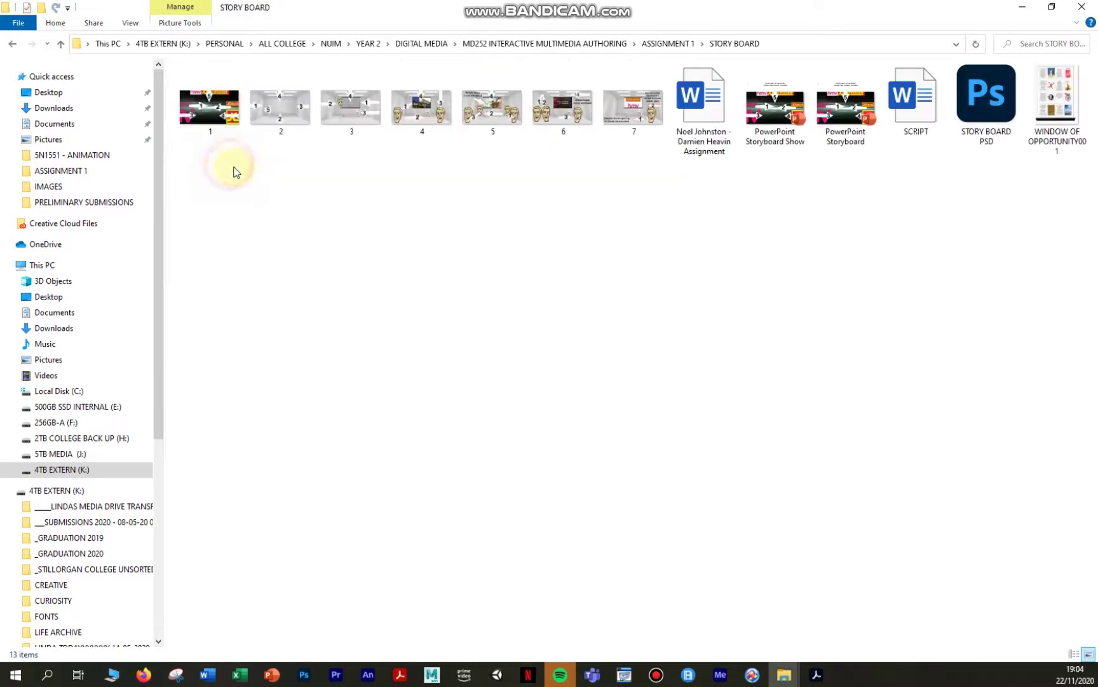
{"action": "left_click", "coordinate": [135, 24]}
{"action": "left_click", "coordinate": [158, 41]}
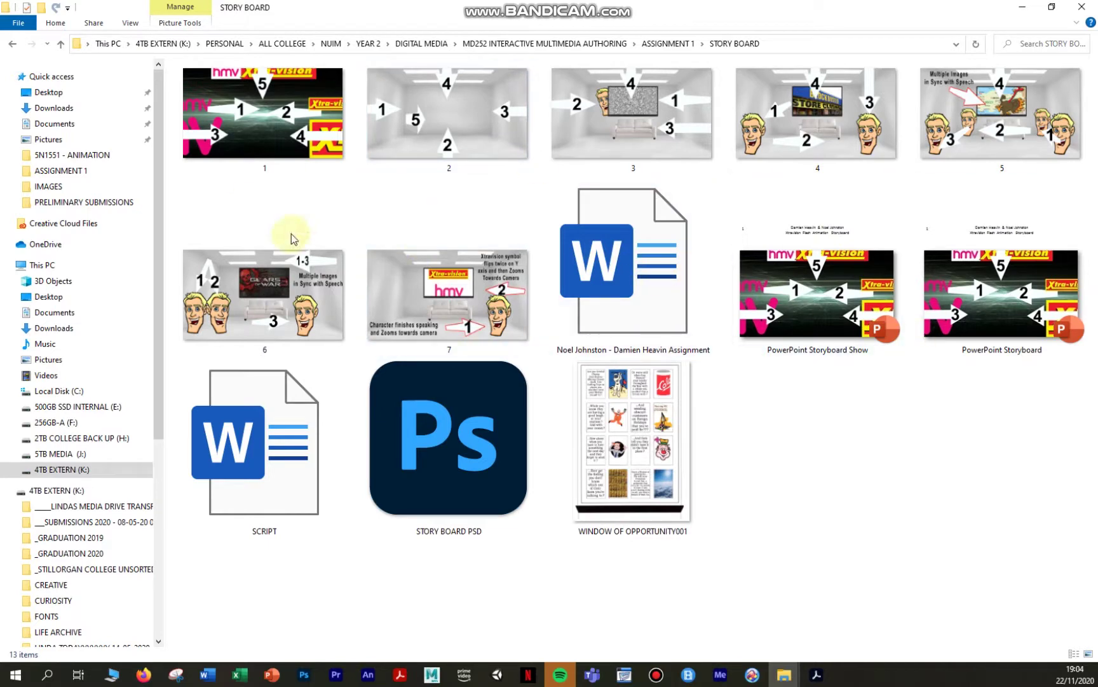
Step: Browse the TV IMAGES and TVs folders from ASSIGNMENT 1
{"action": "left_click", "coordinate": [60, 45]}
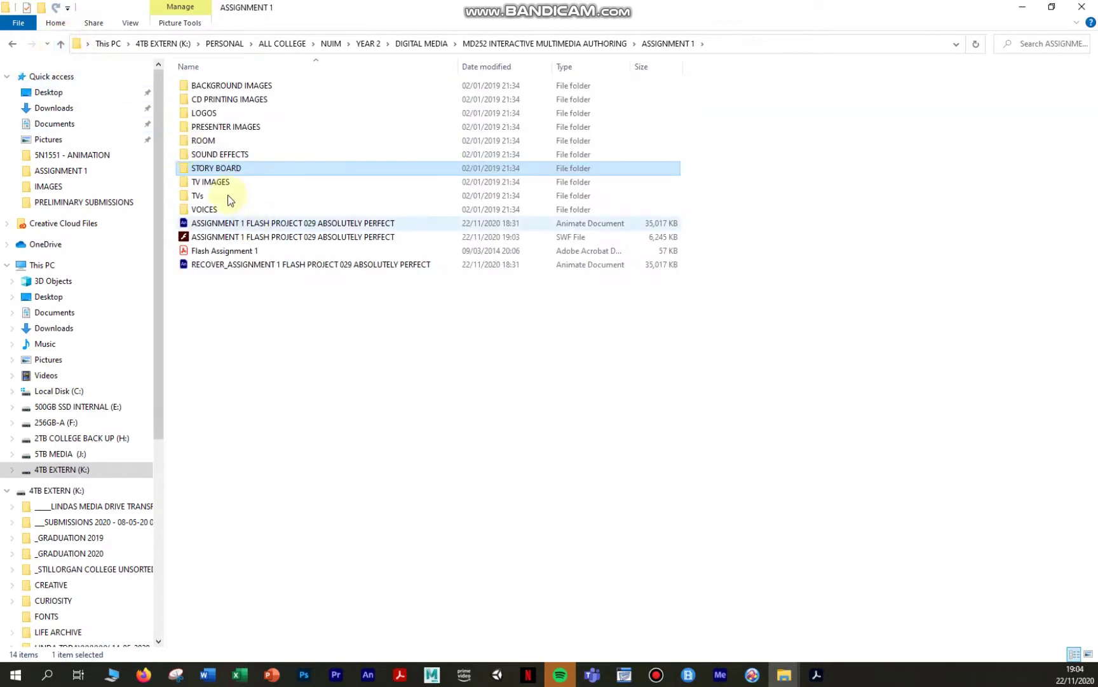
{"action": "left_click", "coordinate": [224, 183]}
{"action": "double_click", "coordinate": [224, 183]}
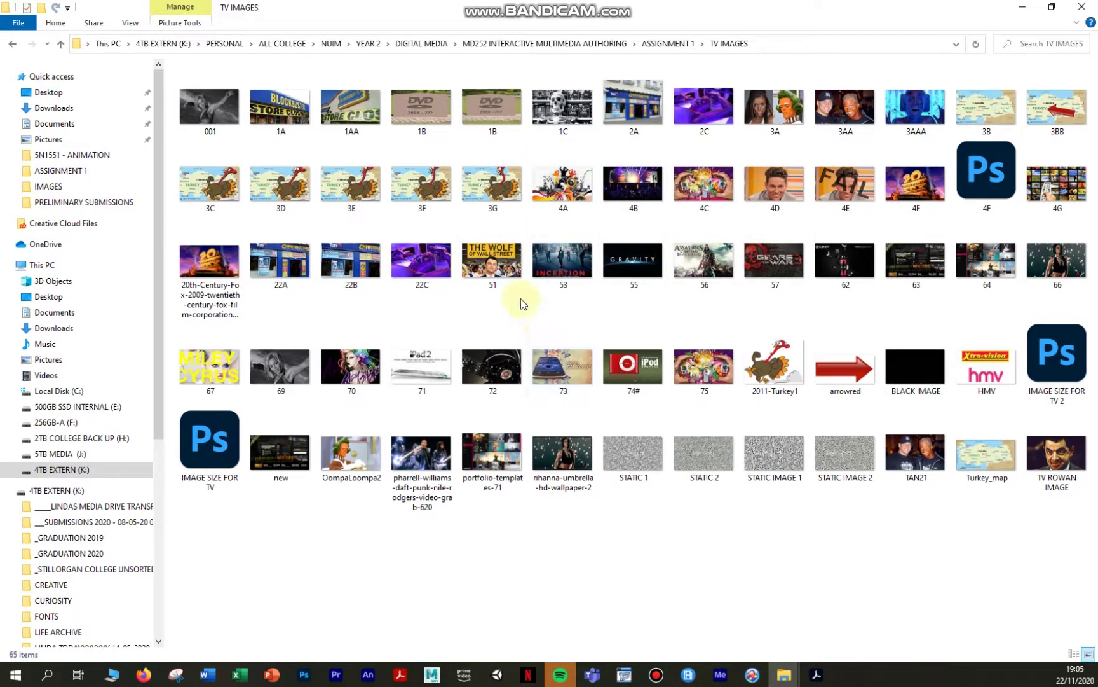
{"action": "left_click", "coordinate": [60, 45]}
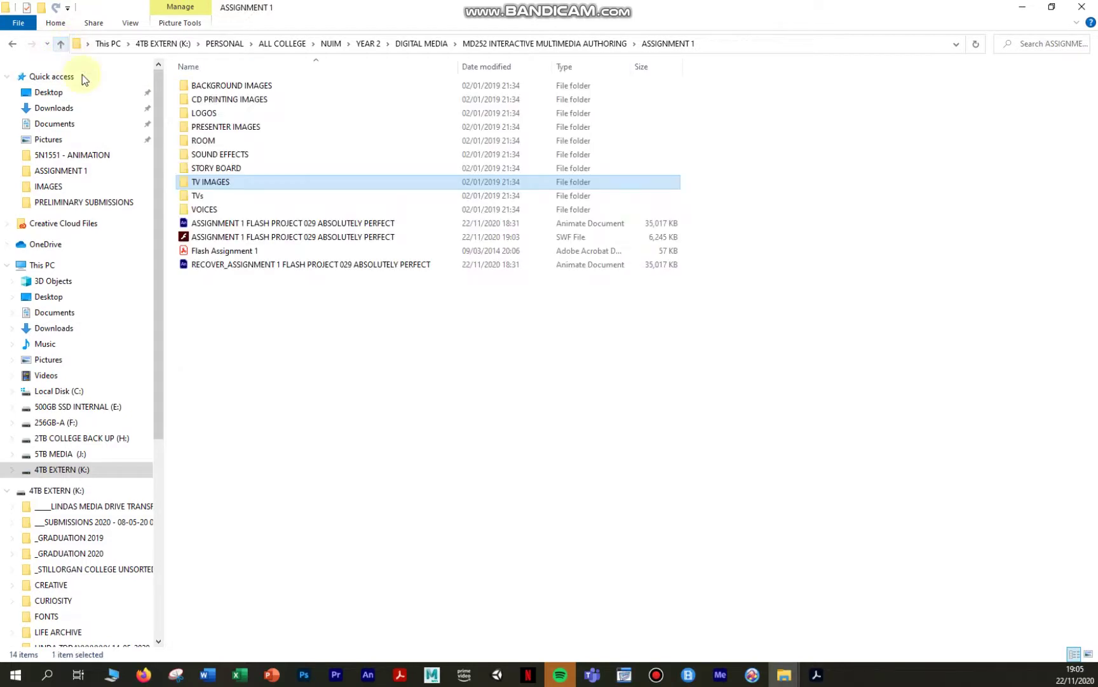
{"action": "double_click", "coordinate": [209, 197]}
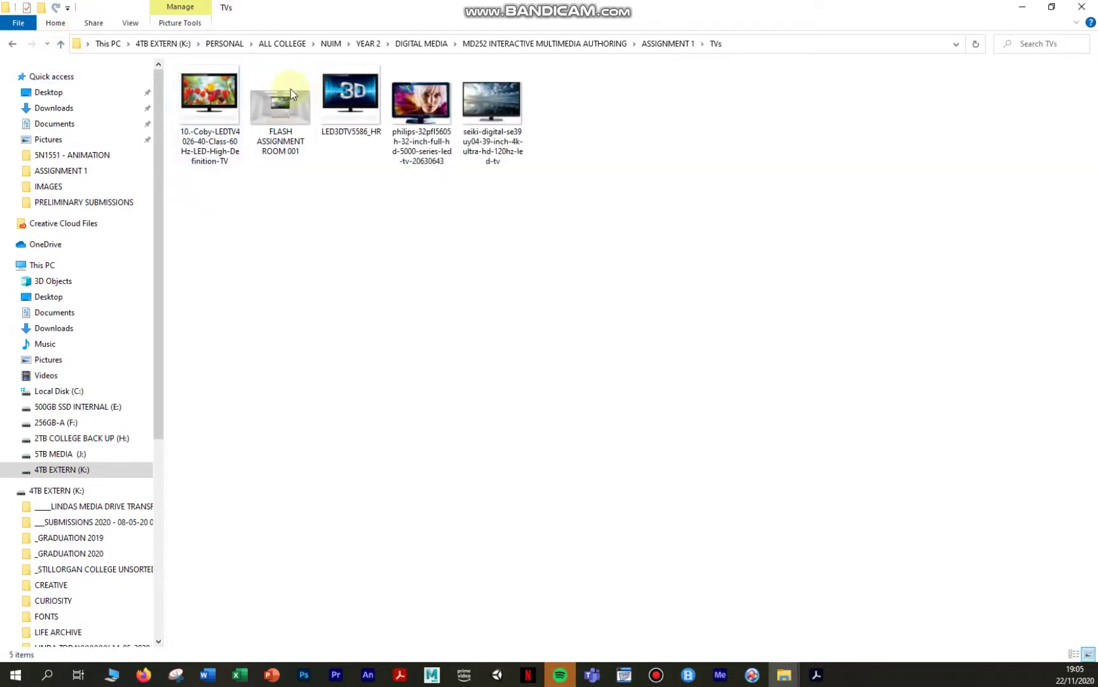
{"action": "left_click", "coordinate": [60, 43]}
Step: Play the HEY THERE and 2b clips from VOICES, then return to ASSIGNMENT 1
{"action": "double_click", "coordinate": [210, 210]}
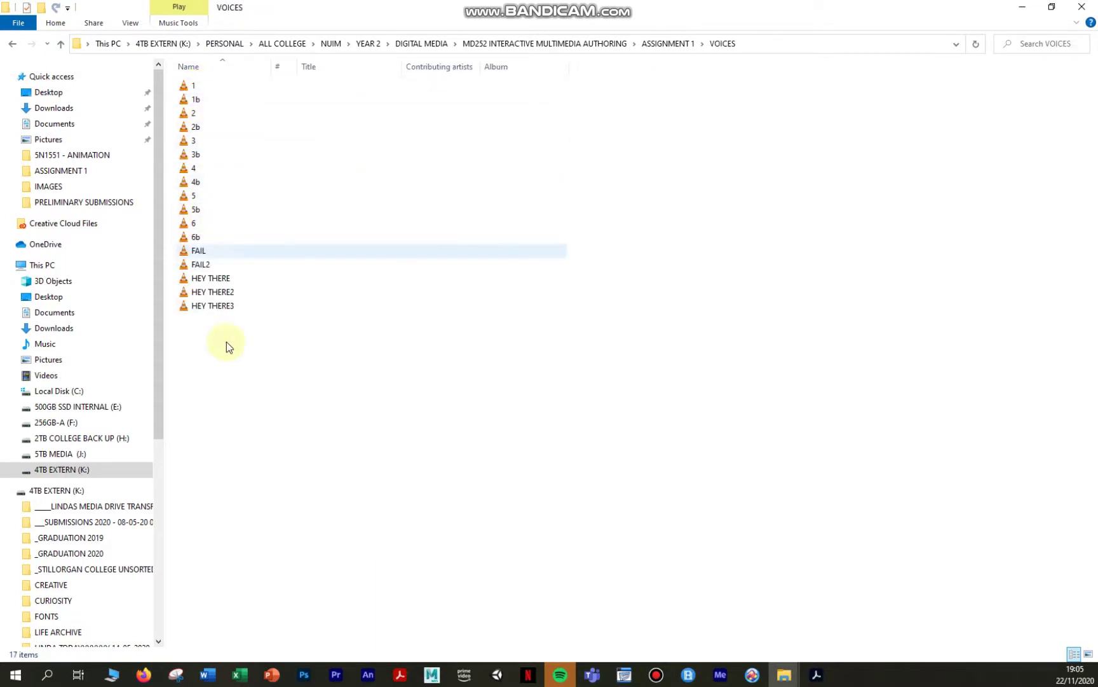
{"action": "left_click", "coordinate": [216, 281]}
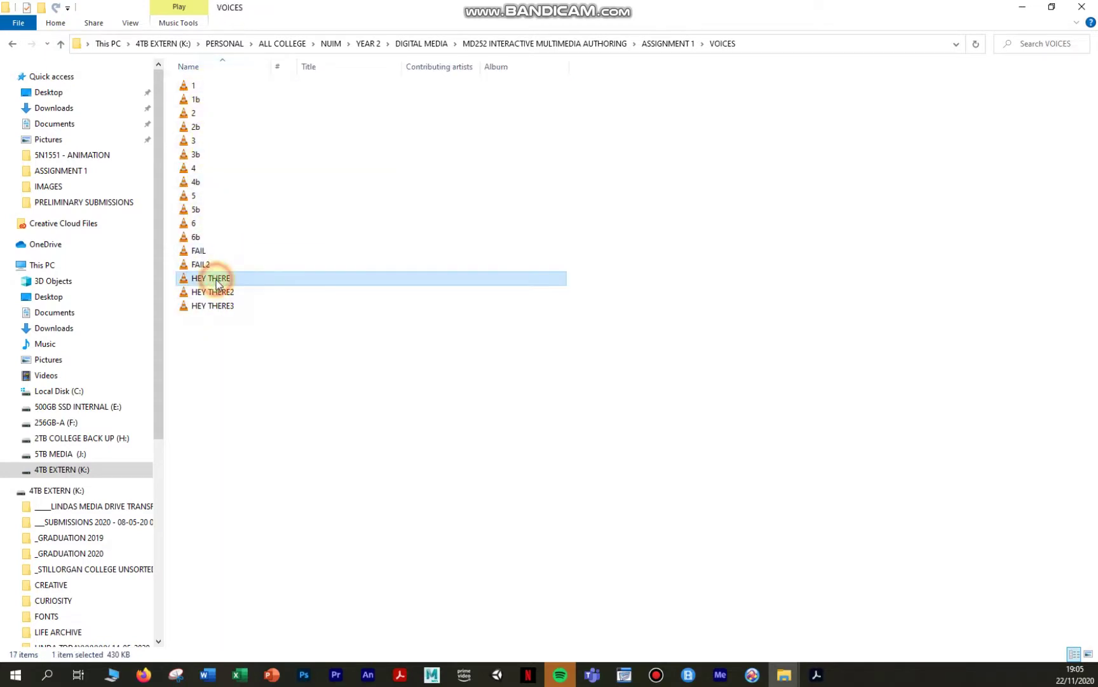
{"action": "double_click", "coordinate": [217, 283]}
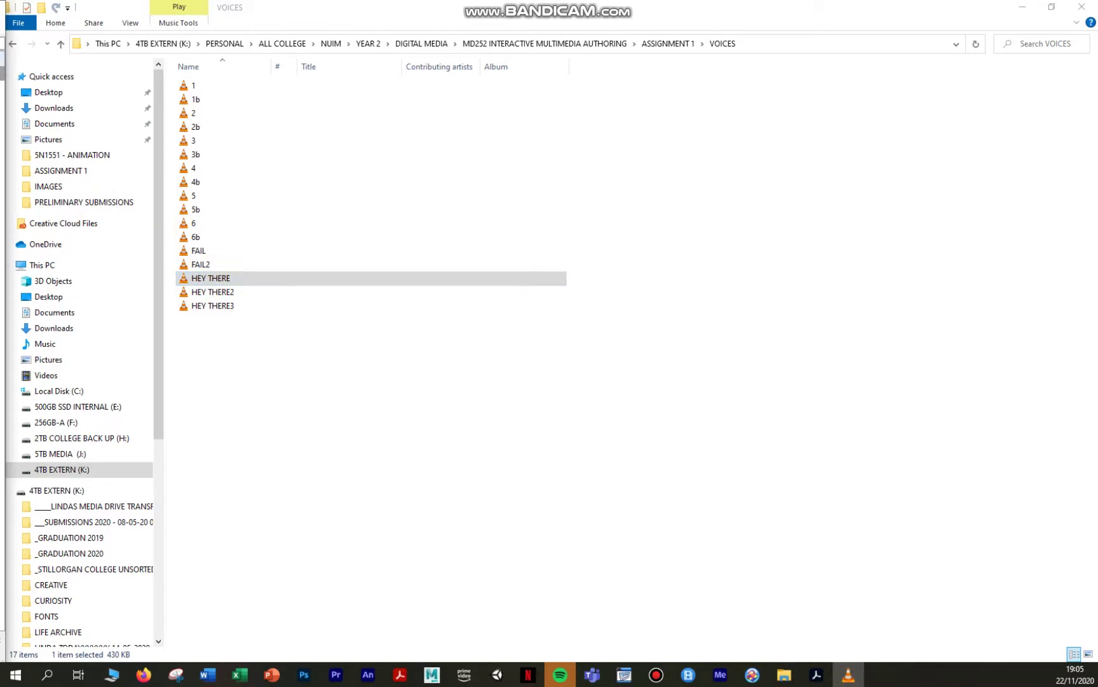
{"action": "left_click", "coordinate": [202, 127]}
{"action": "key", "text": "Return"}
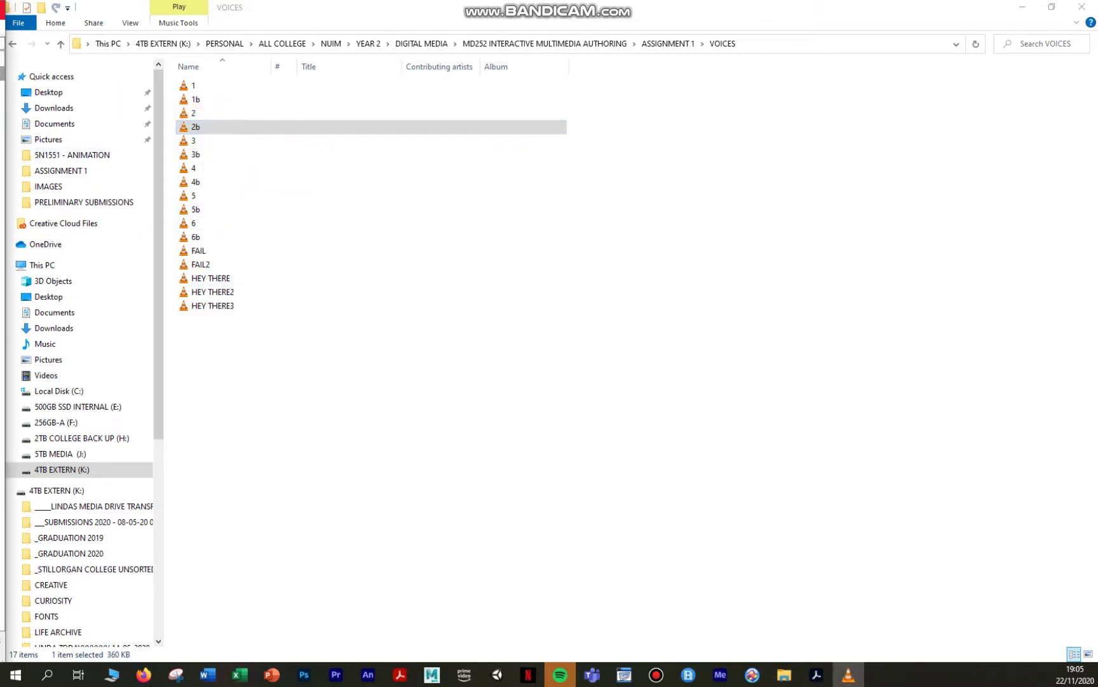
{"action": "left_click", "coordinate": [67, 35]}
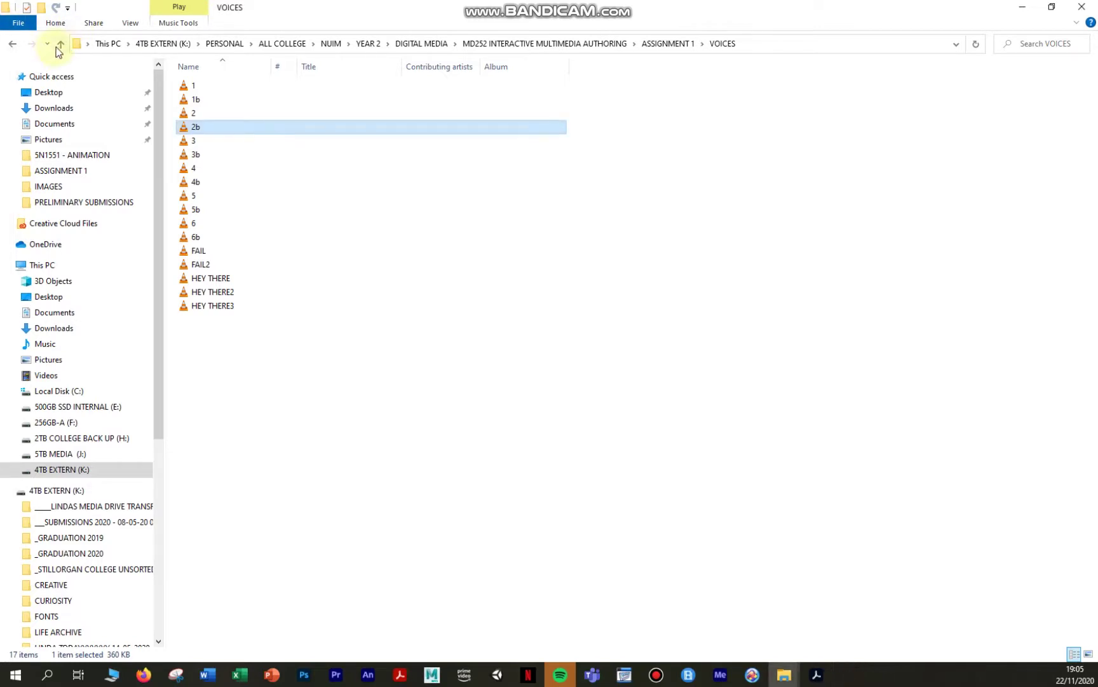
{"action": "left_click", "coordinate": [59, 44]}
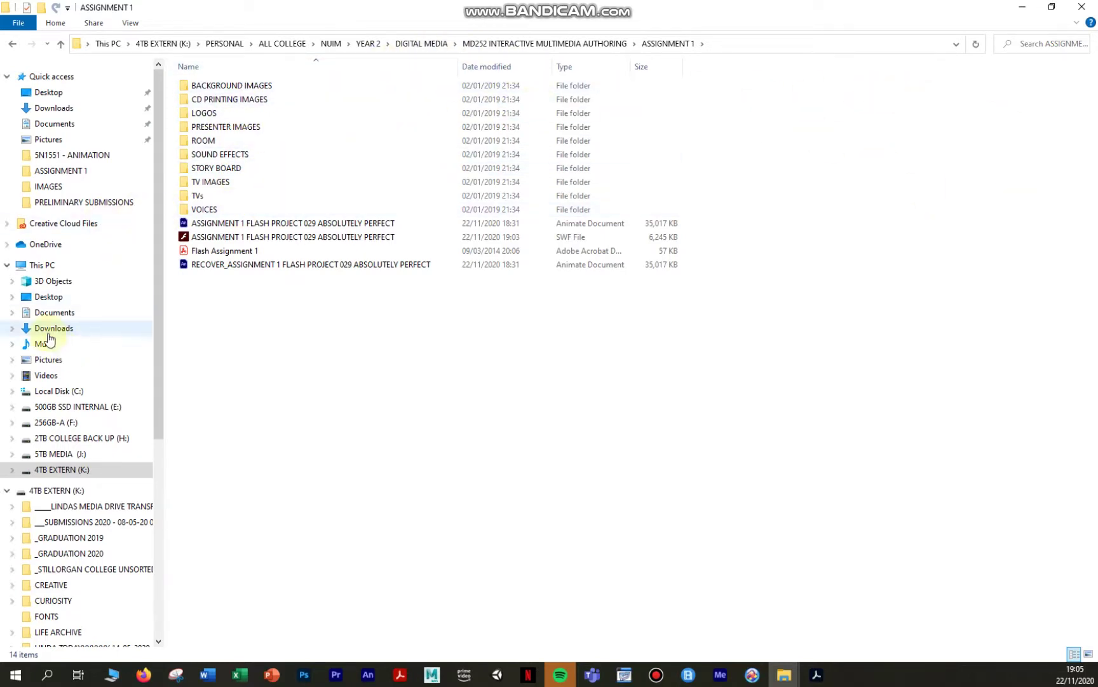
Step: Open Animation Project on Local Disk (C:), expand it in the tree, and view CHARACTERS
{"action": "left_click", "coordinate": [59, 391]}
{"action": "double_click", "coordinate": [236, 89]}
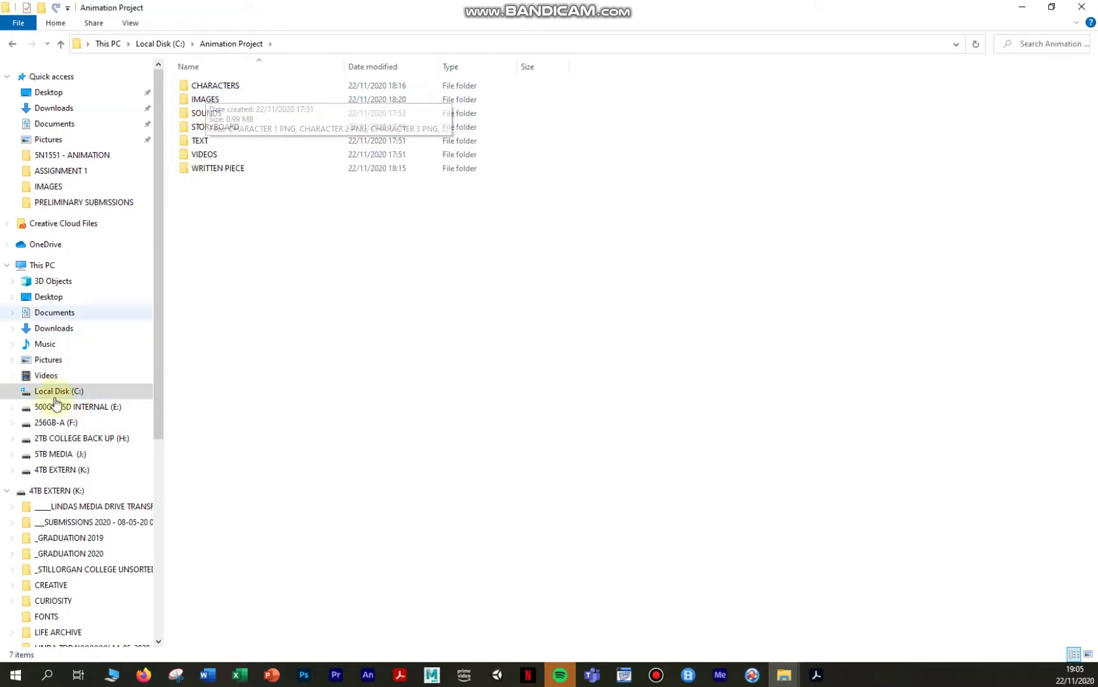
{"action": "left_click", "coordinate": [12, 390]}
{"action": "scroll", "coordinate": [76, 292], "scroll_direction": "down", "scroll_amount": 2}
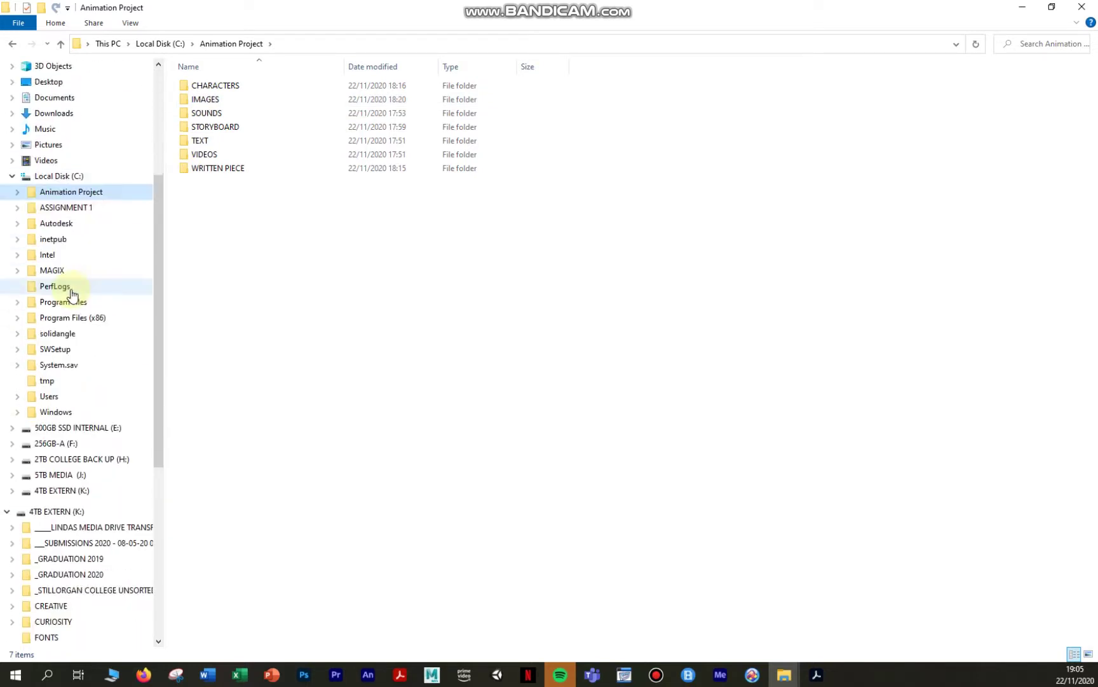
{"action": "left_click", "coordinate": [20, 193]}
{"action": "left_click", "coordinate": [74, 213]}
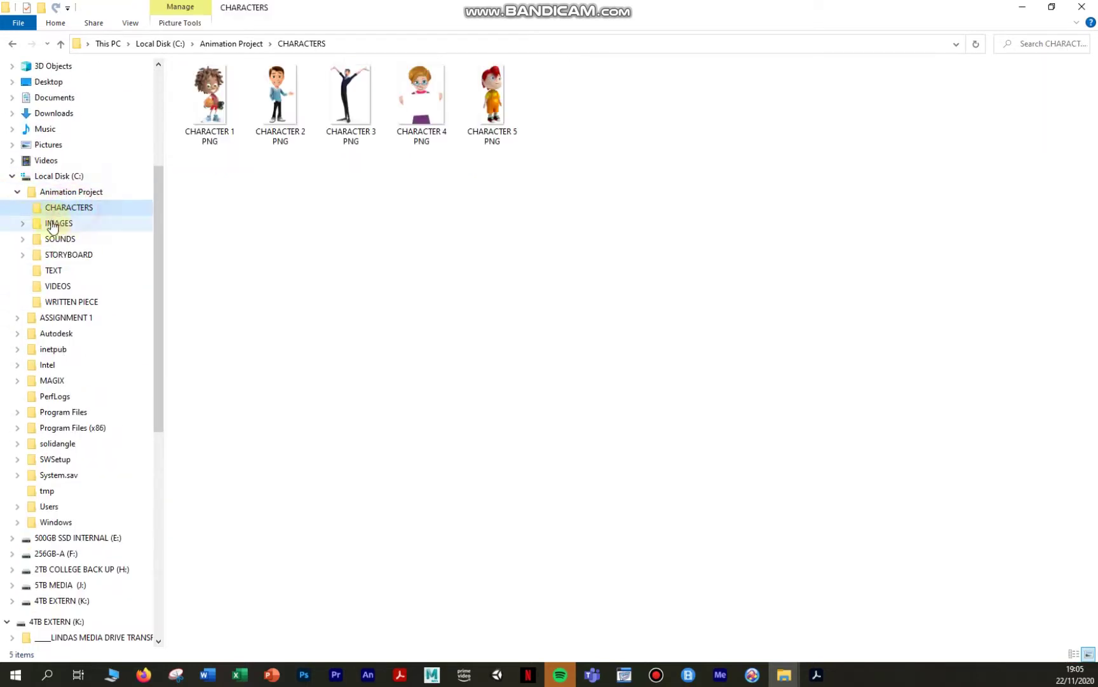
Step: Expand IMAGES and SOUNDS, viewing BACKGROUND IMAGES, CONTENT IMAGES, OBJECTS, MUSIC, MY VOICE RECORDINGS and SOUND EFFECTS
{"action": "left_click", "coordinate": [22, 224]}
{"action": "left_click", "coordinate": [57, 224]}
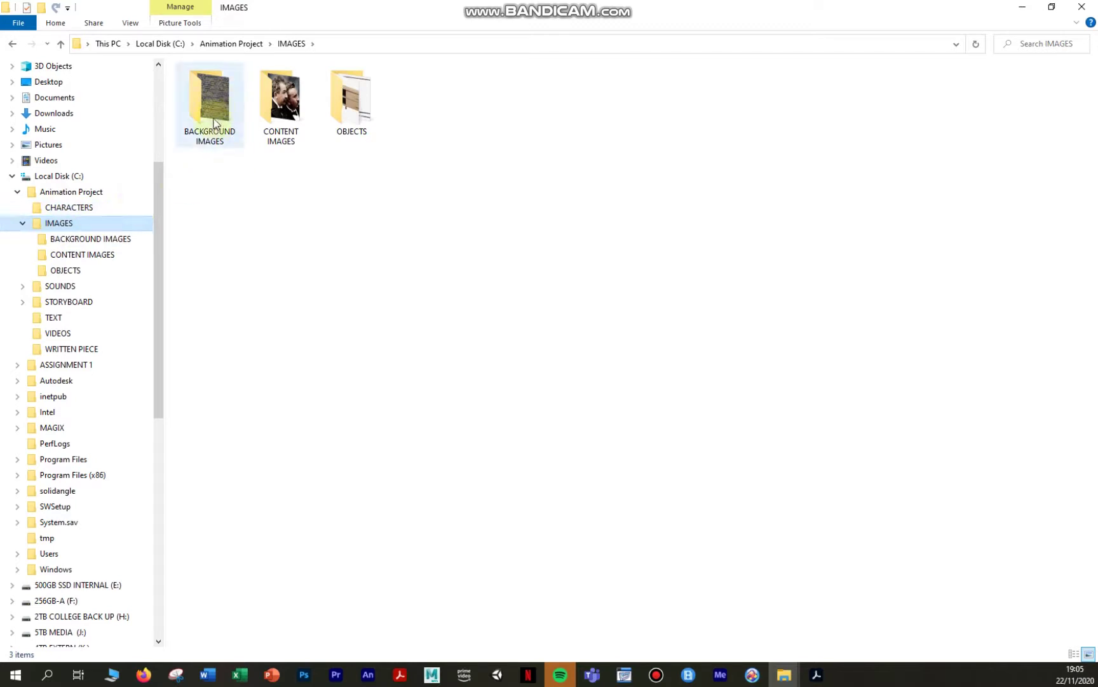
{"action": "left_click", "coordinate": [102, 245]}
{"action": "left_click", "coordinate": [93, 260]}
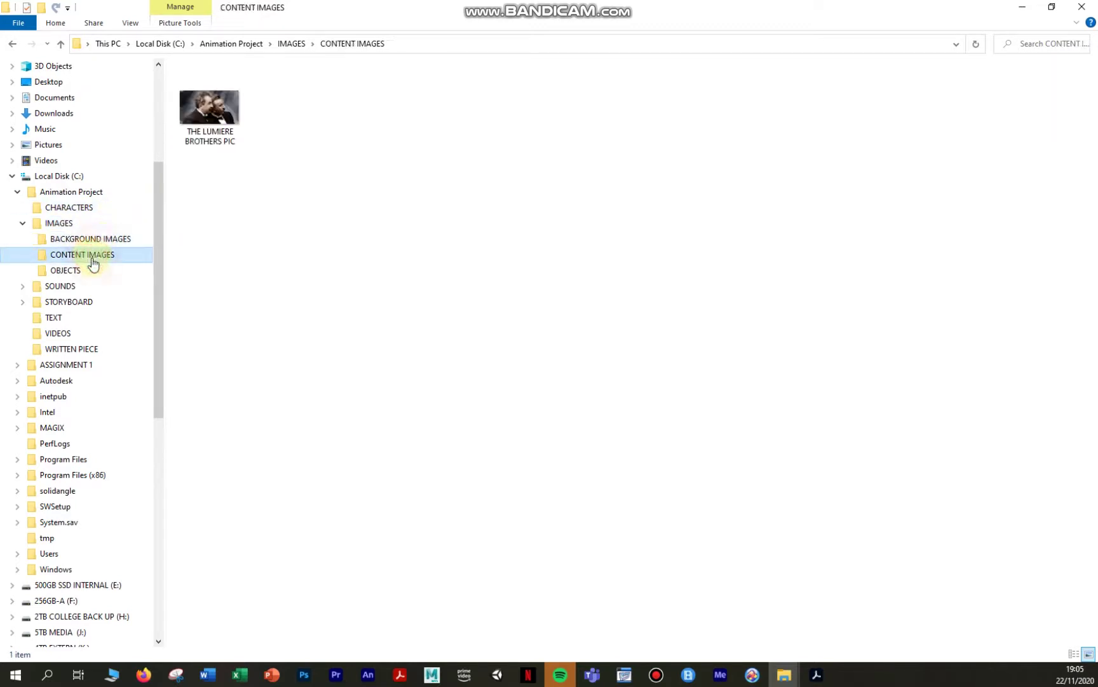
{"action": "left_click", "coordinate": [82, 280]}
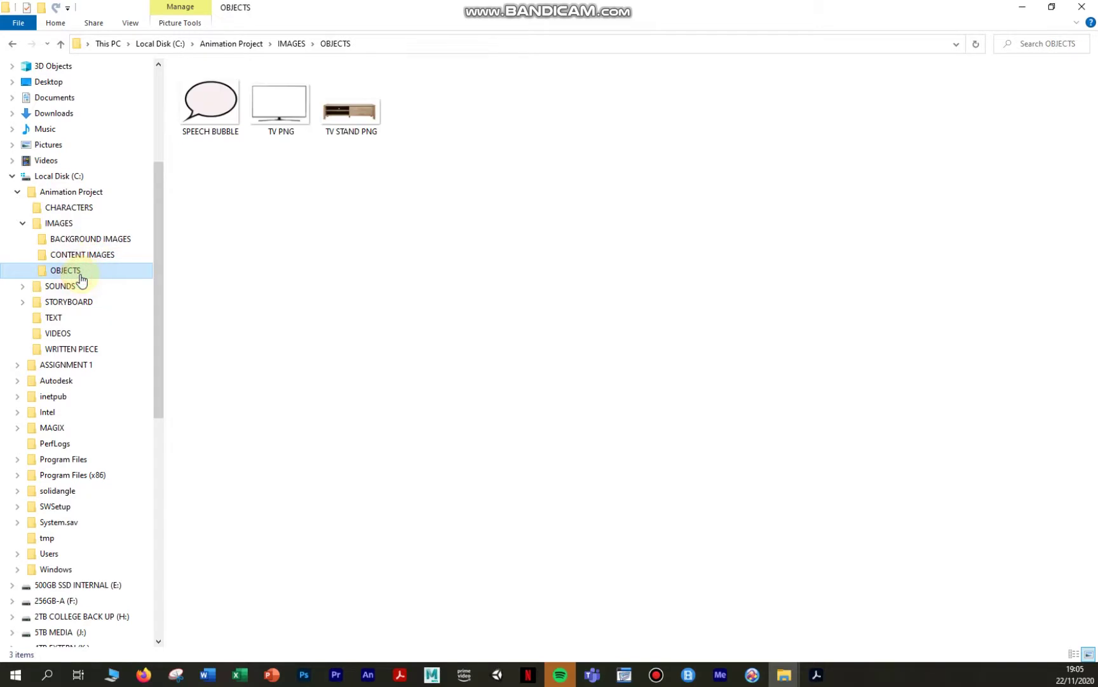
{"action": "left_click", "coordinate": [26, 288]}
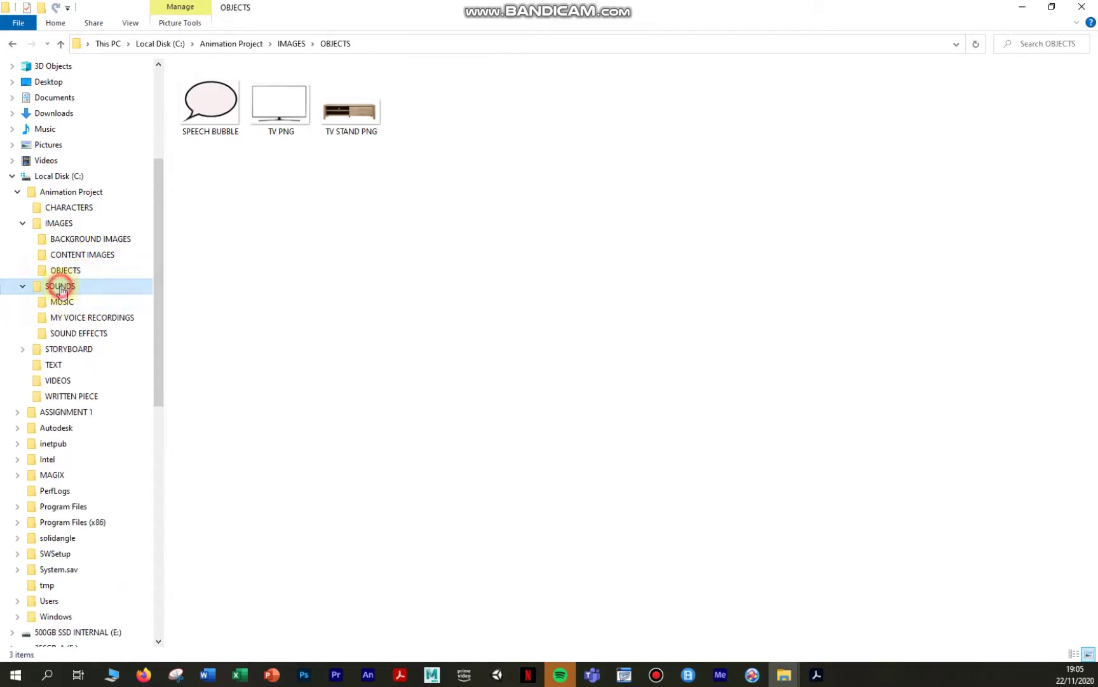
{"action": "left_click", "coordinate": [61, 290]}
{"action": "left_click", "coordinate": [68, 303]}
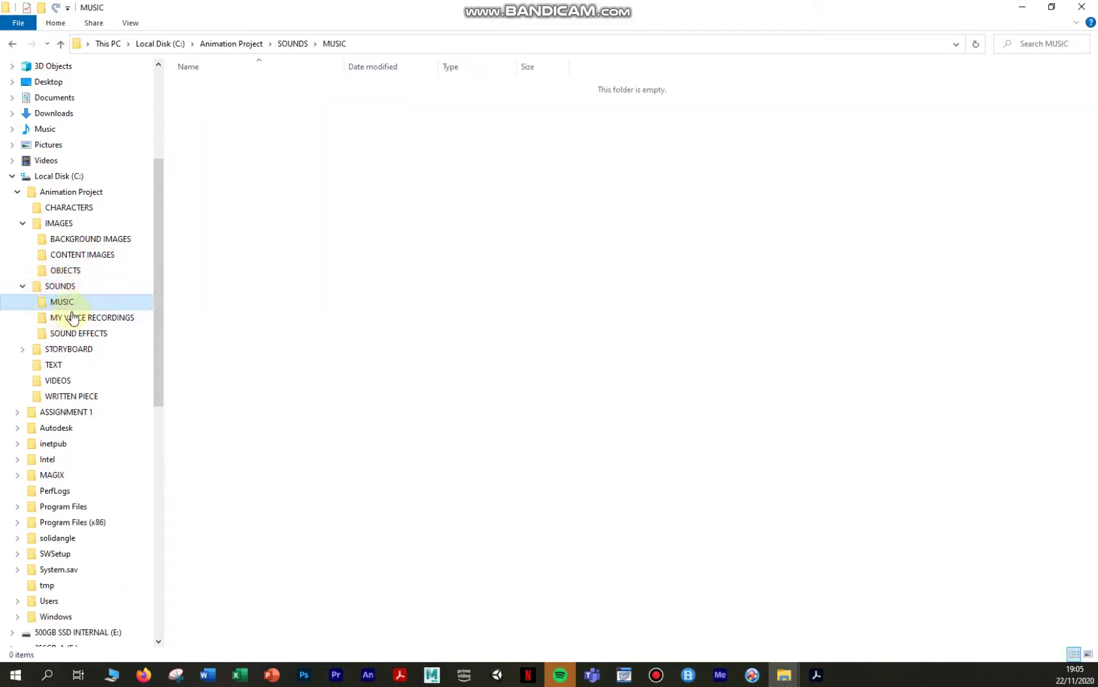
{"action": "left_click", "coordinate": [75, 318]}
{"action": "left_click", "coordinate": [79, 337]}
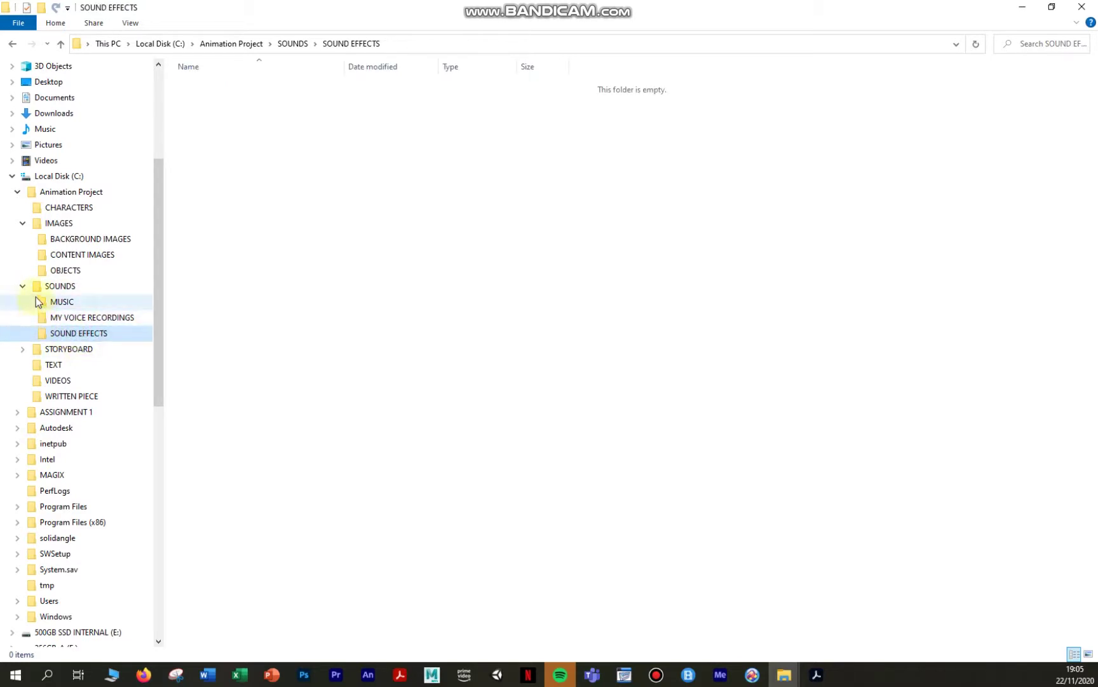
Step: View STORYBOARD, TEXT, VIDEOS and WRITTEN PIECE, then return to Animation Project
{"action": "left_click", "coordinate": [56, 351]}
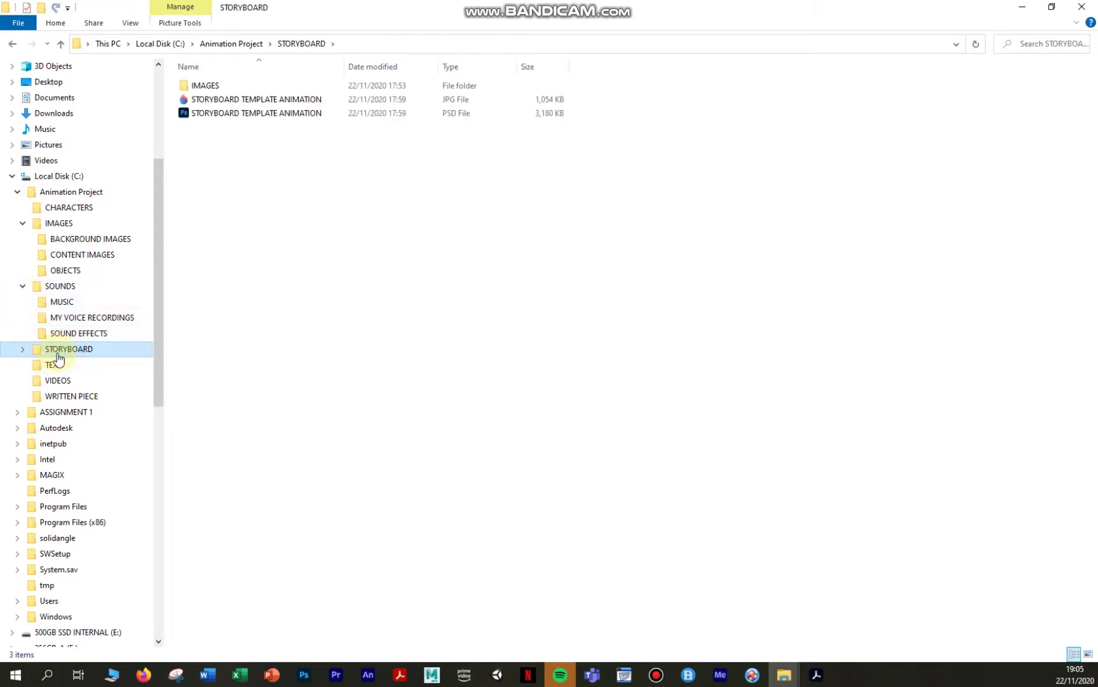
{"action": "left_click", "coordinate": [56, 364]}
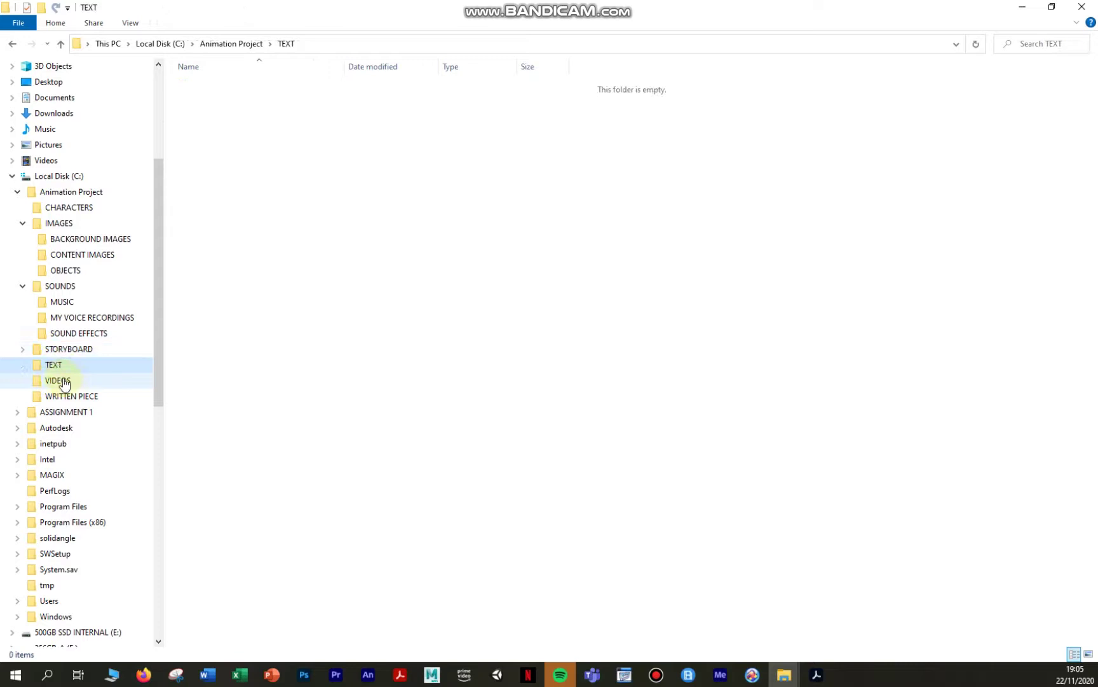
{"action": "left_click", "coordinate": [62, 381]}
{"action": "left_click", "coordinate": [73, 396]}
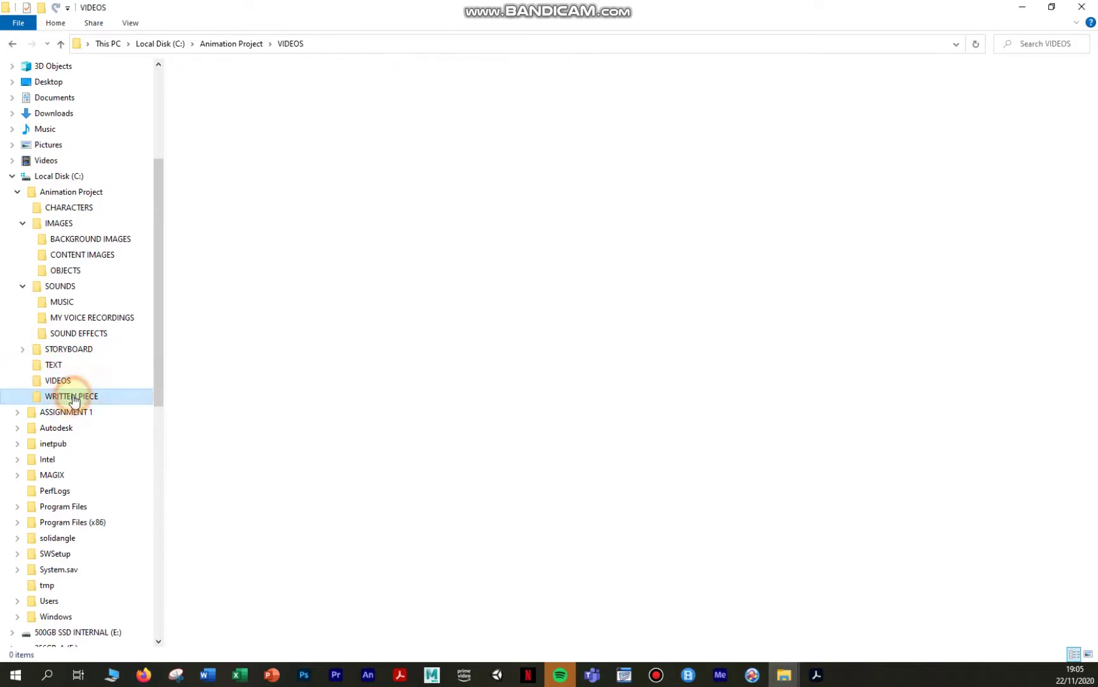
{"action": "left_click", "coordinate": [70, 195]}
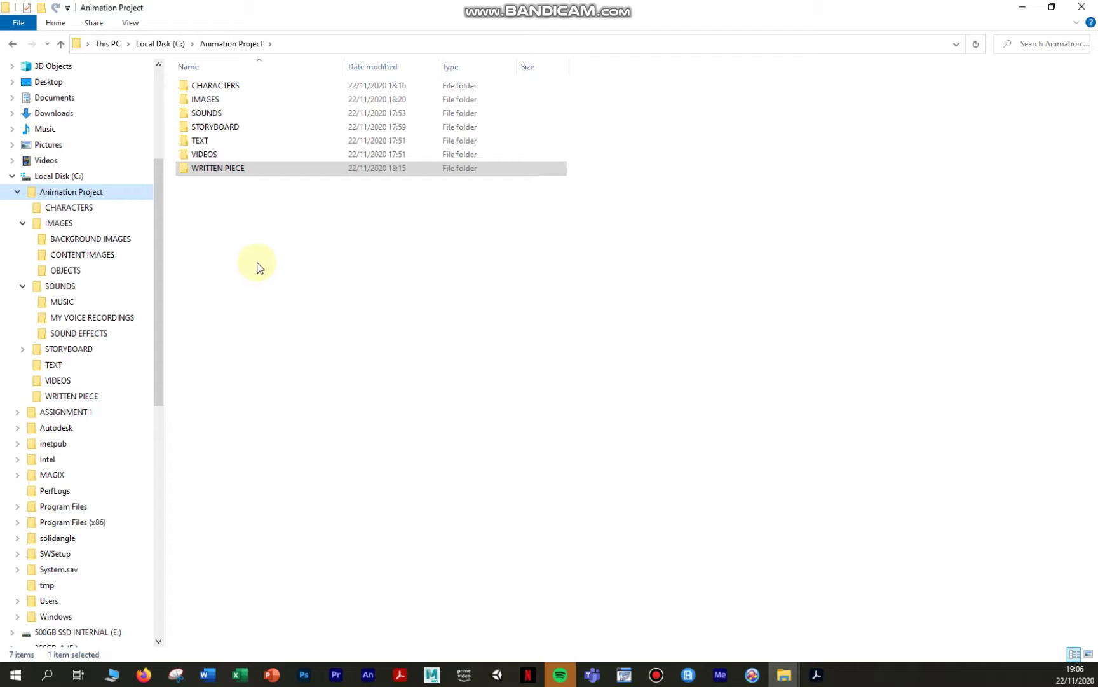
{"action": "left_click", "coordinate": [258, 266]}
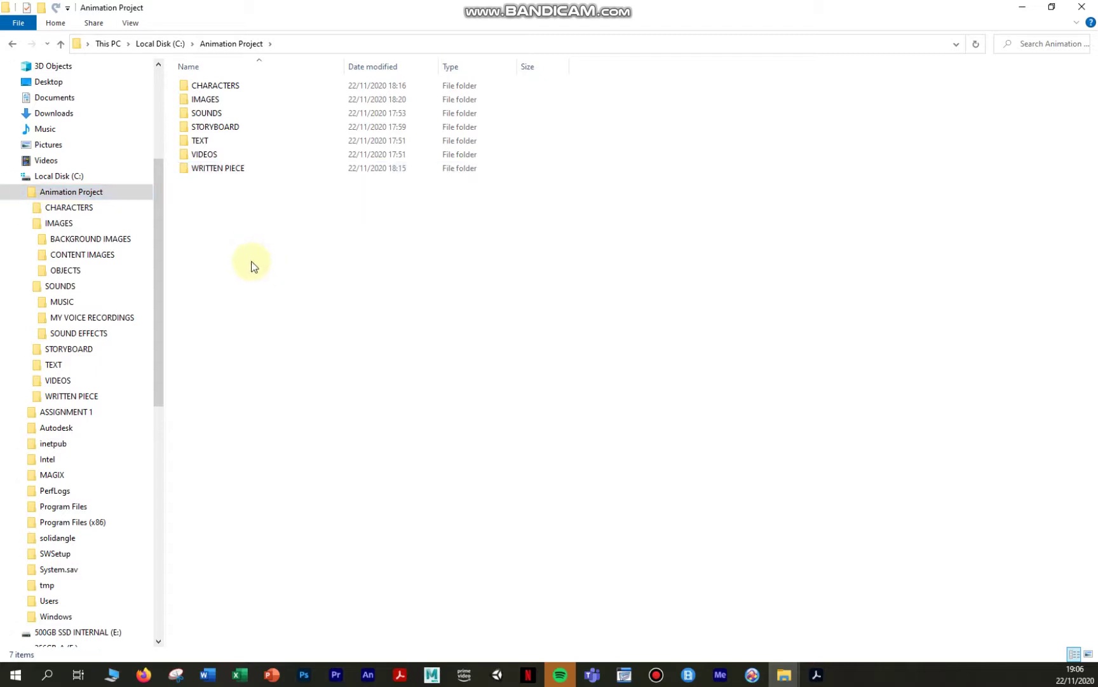